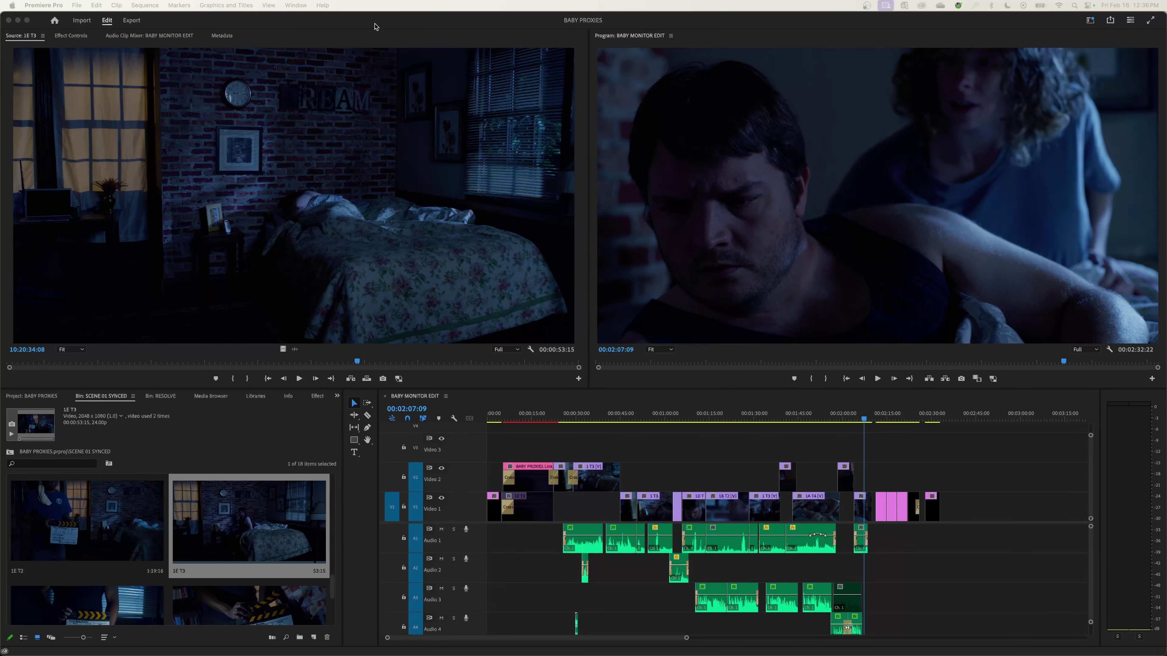
- Bring the Premiere Pro window with the BABY PROXIES project into focus
click(475, 31)
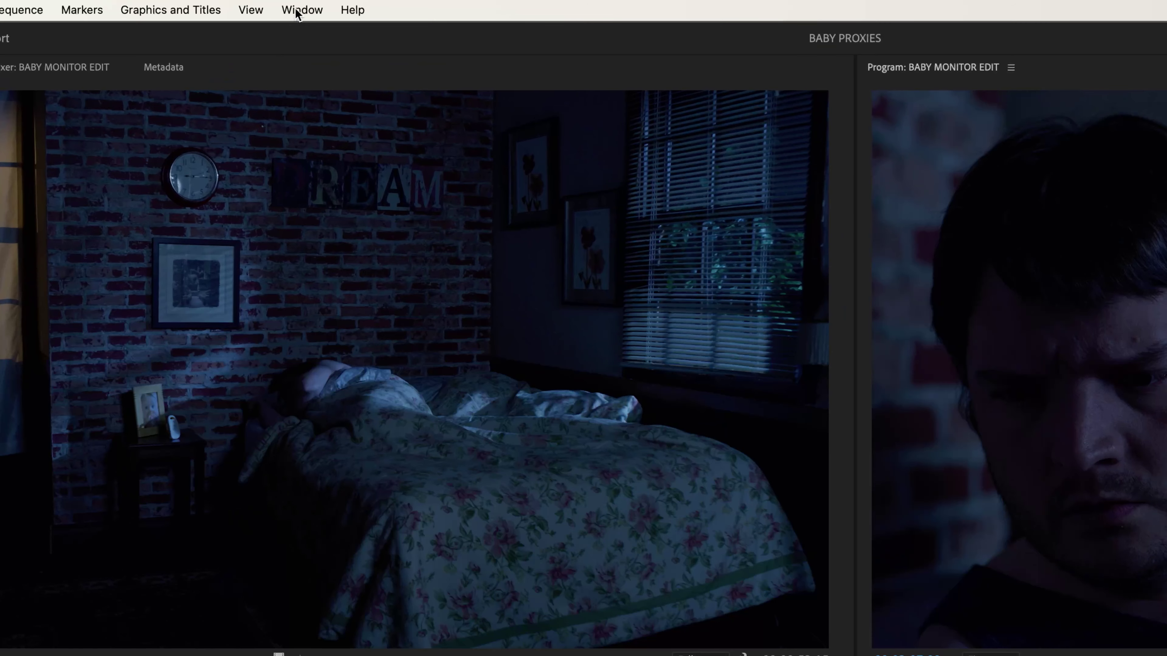
click(298, 10)
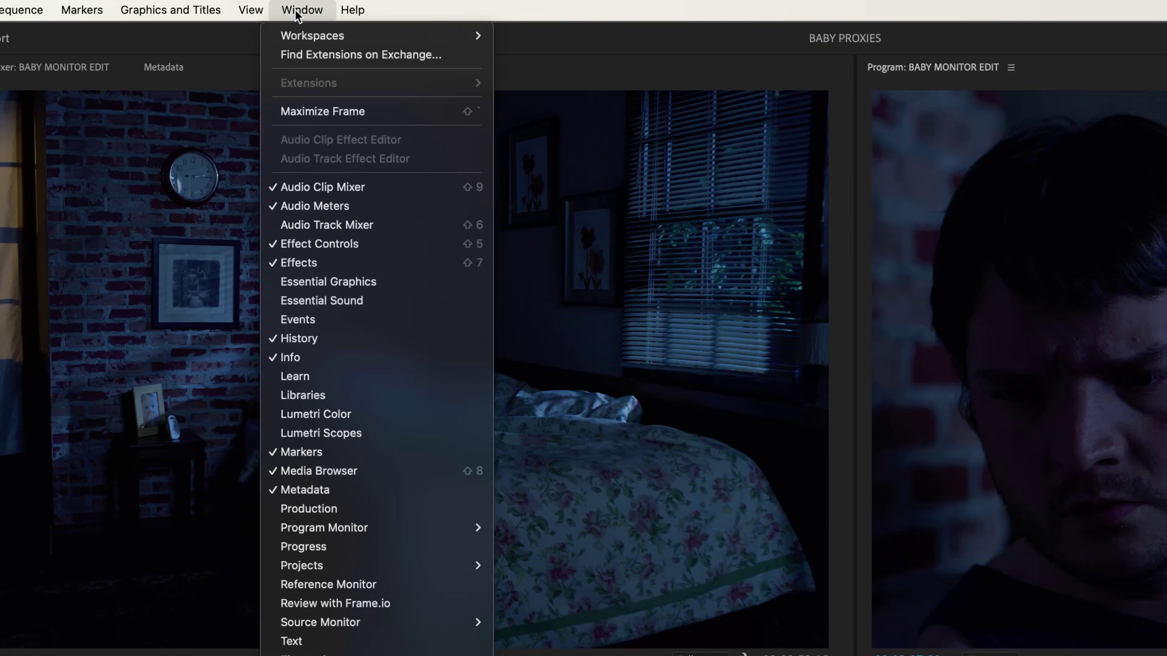
mouse_move(413, 35)
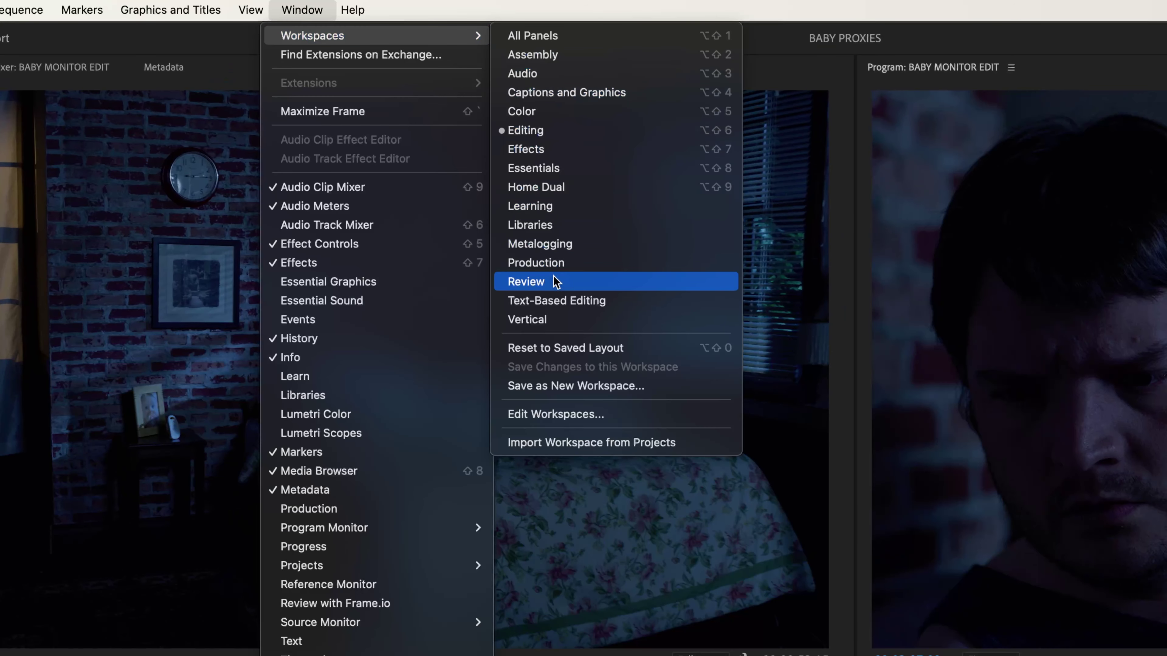
key(Escape)
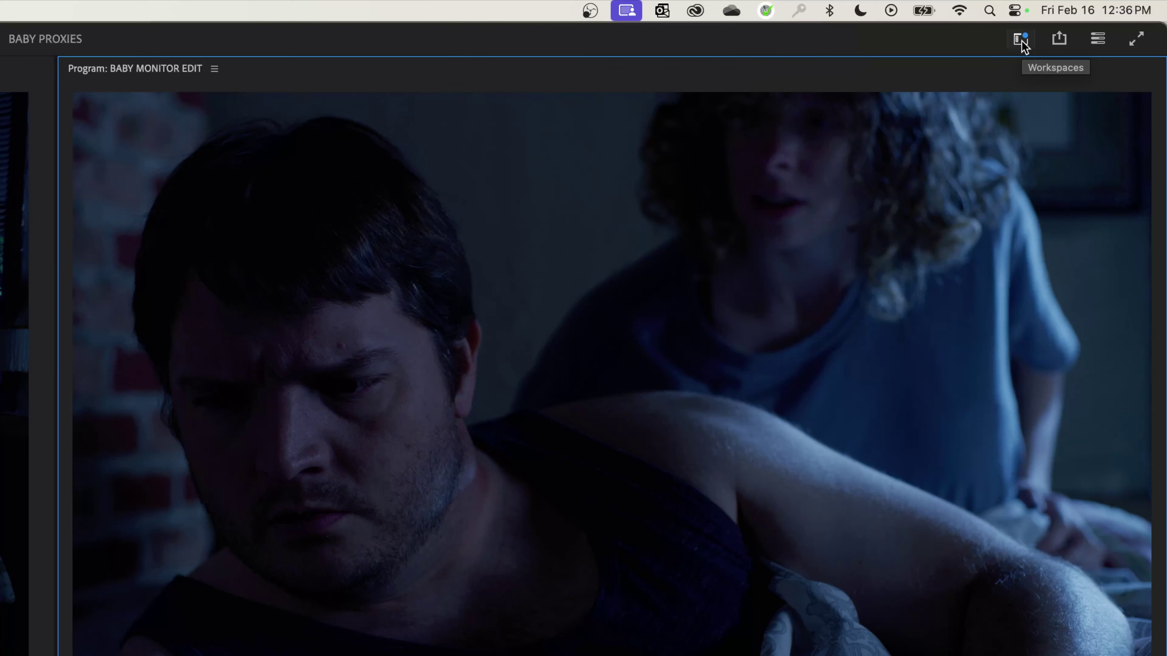
click(1022, 41)
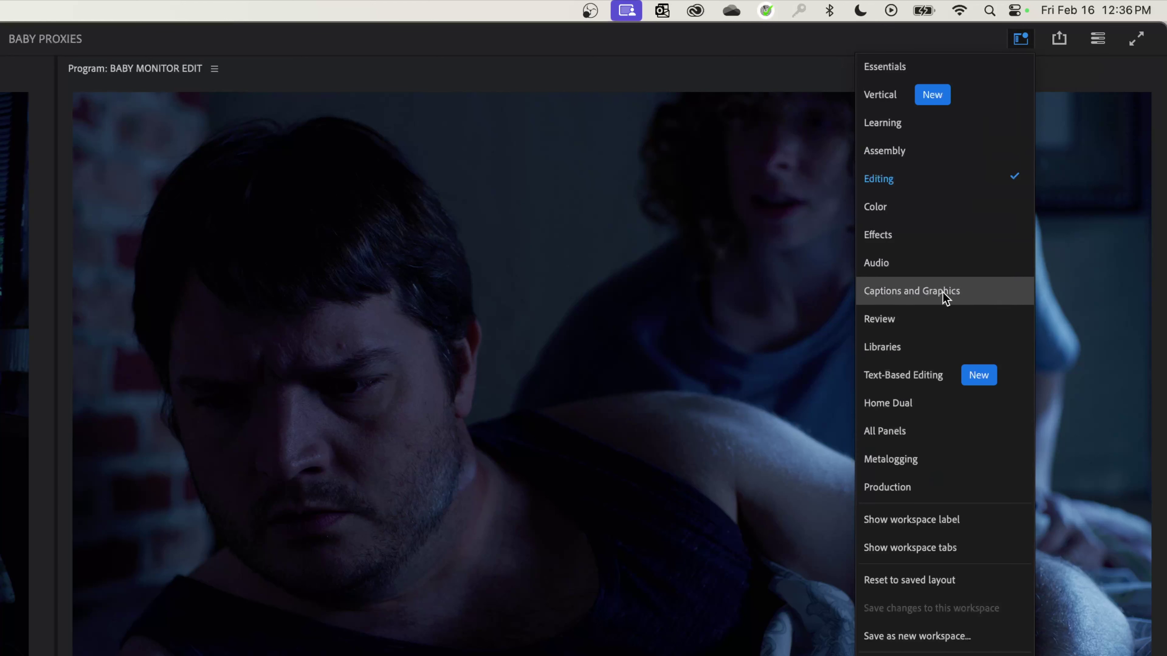
click(1022, 42)
click(1021, 41)
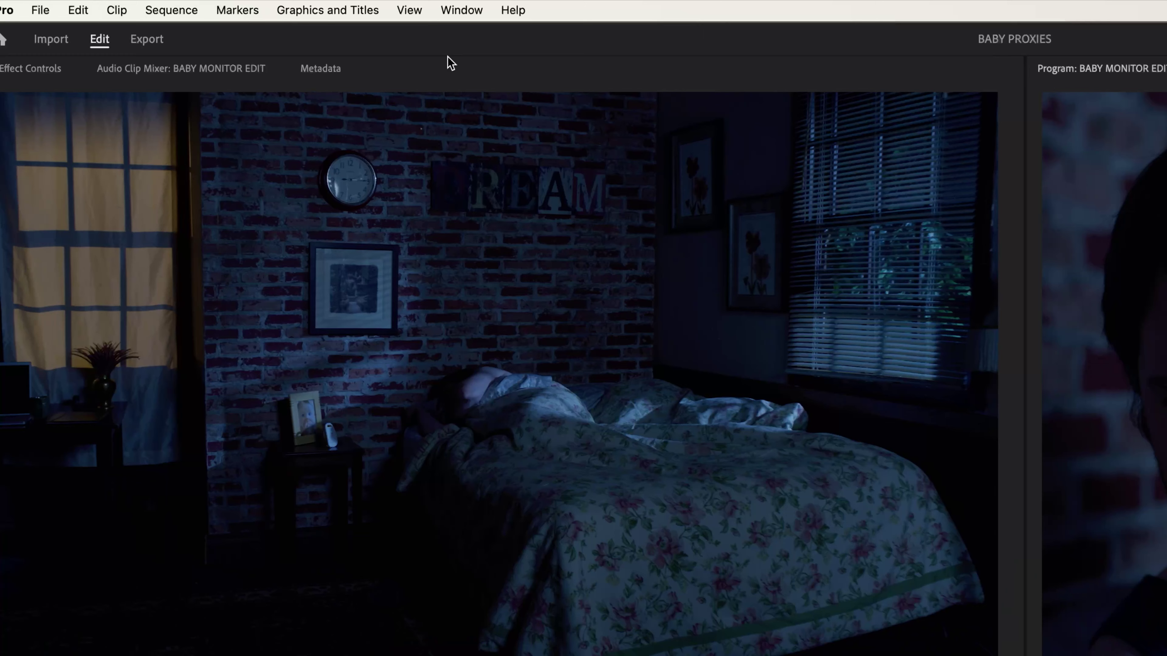
click(473, 11)
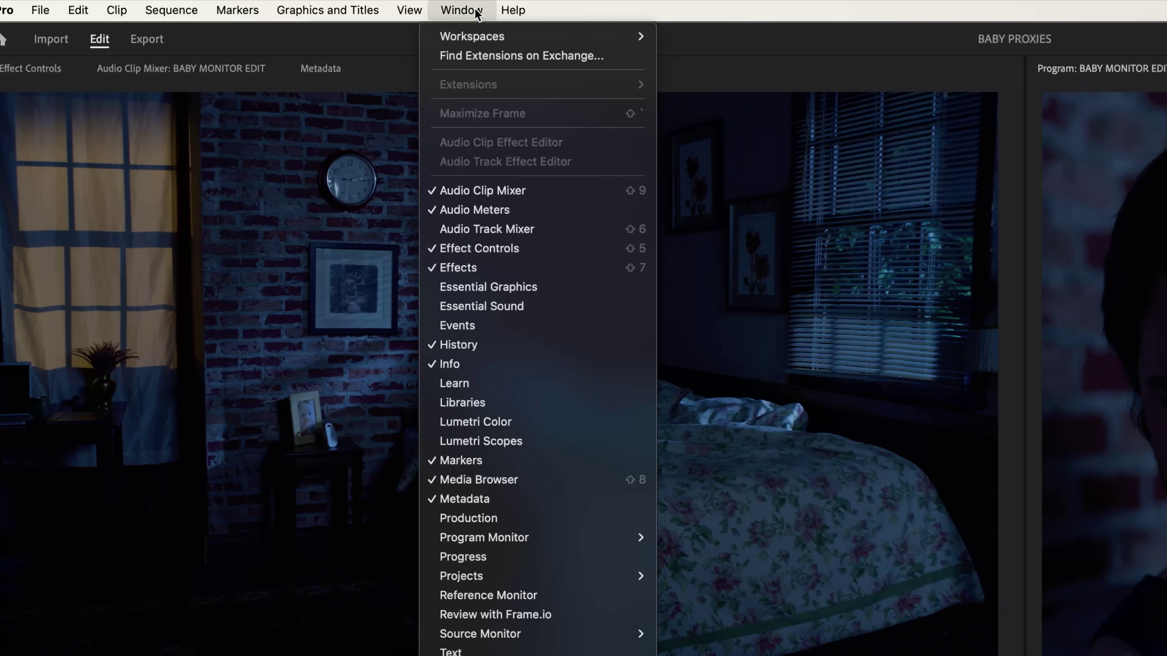
mouse_move(474, 38)
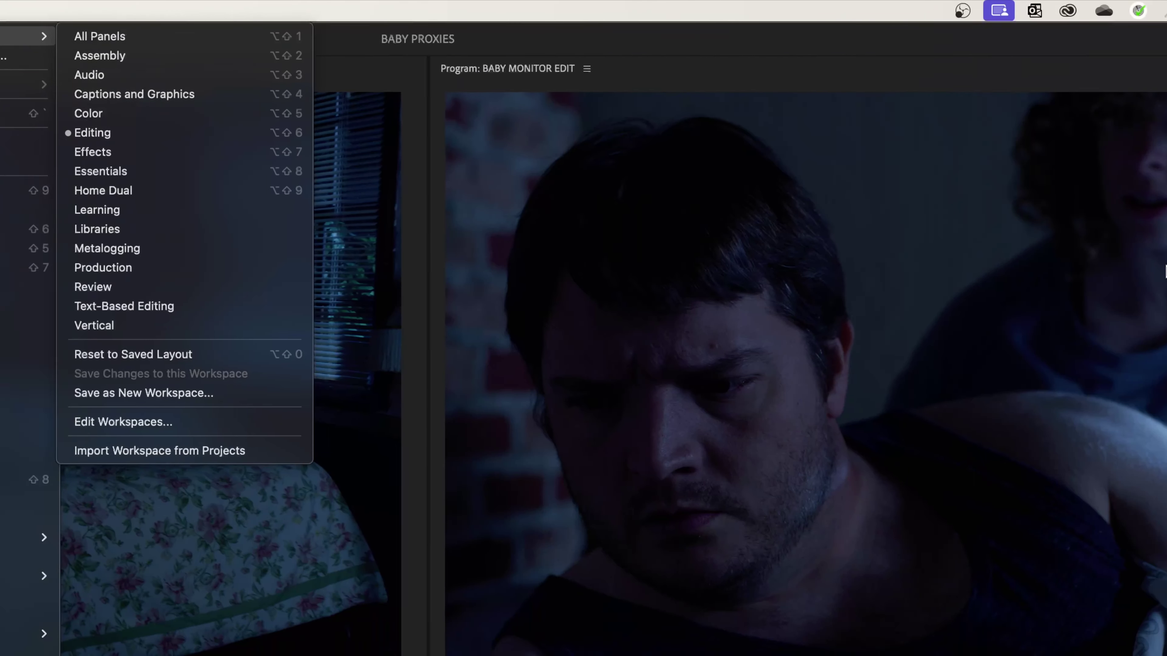
key(Escape)
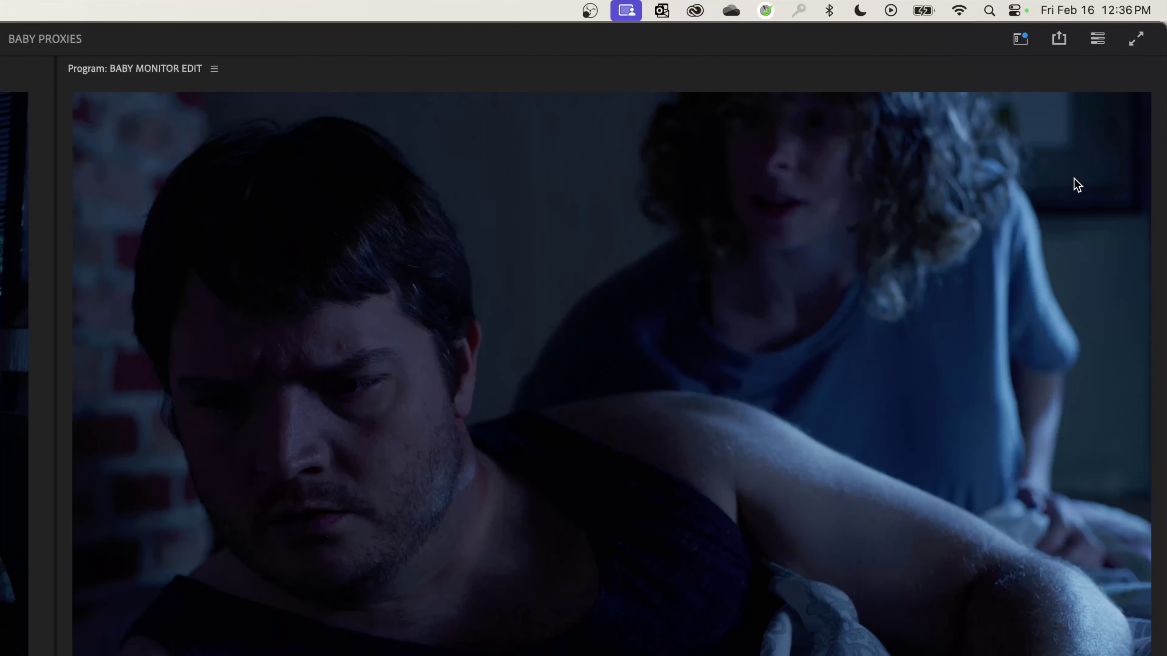
- Switch from the Editing workspace to the Assembly workspace
click(1025, 42)
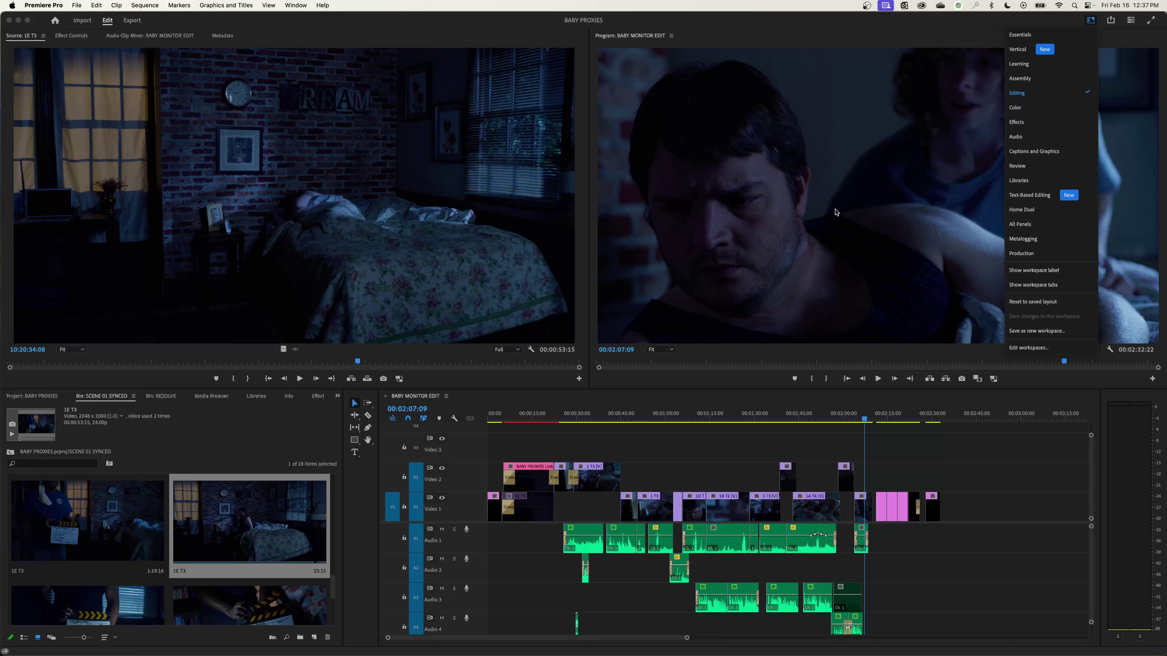
click(1024, 93)
click(1091, 20)
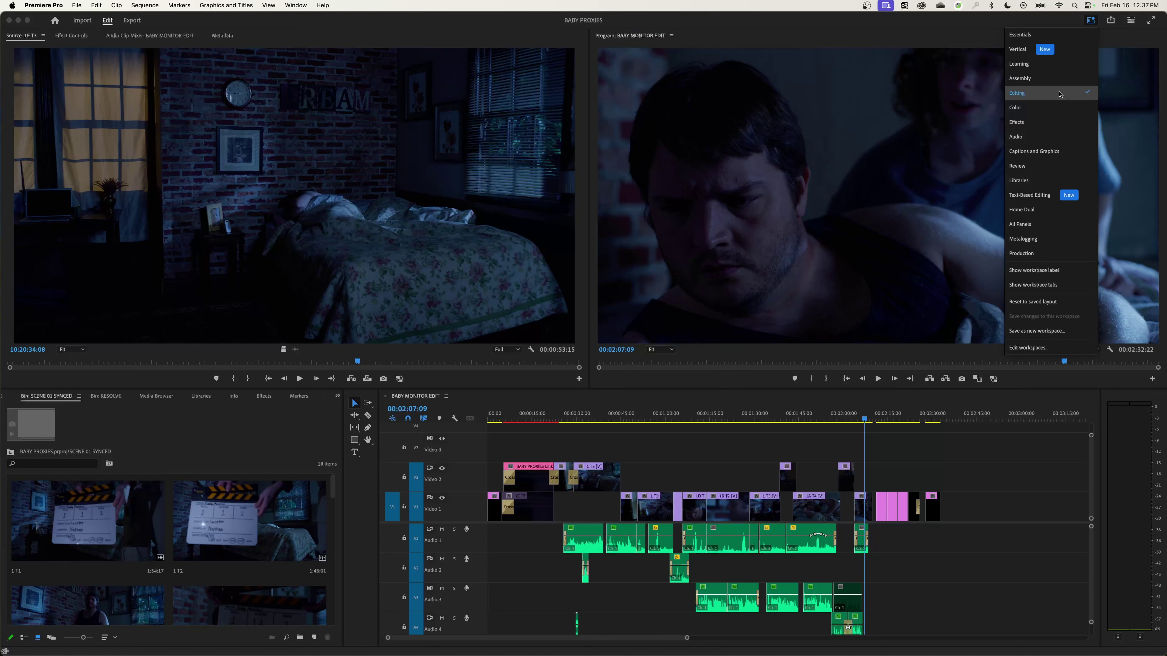
click(1055, 97)
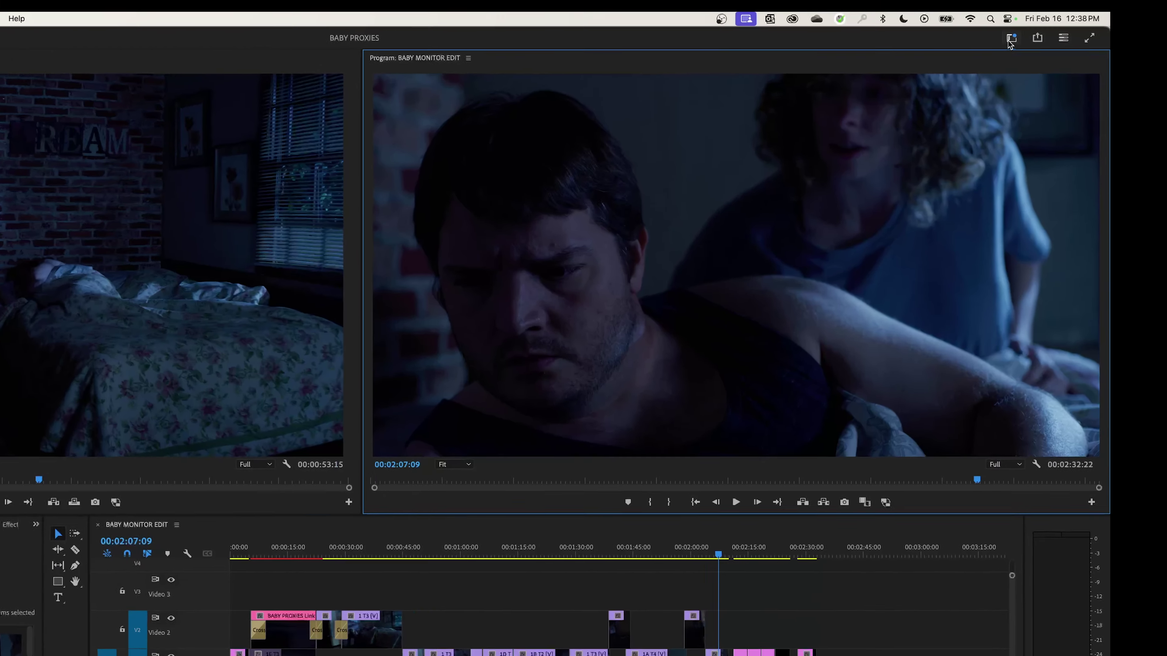
click(1091, 20)
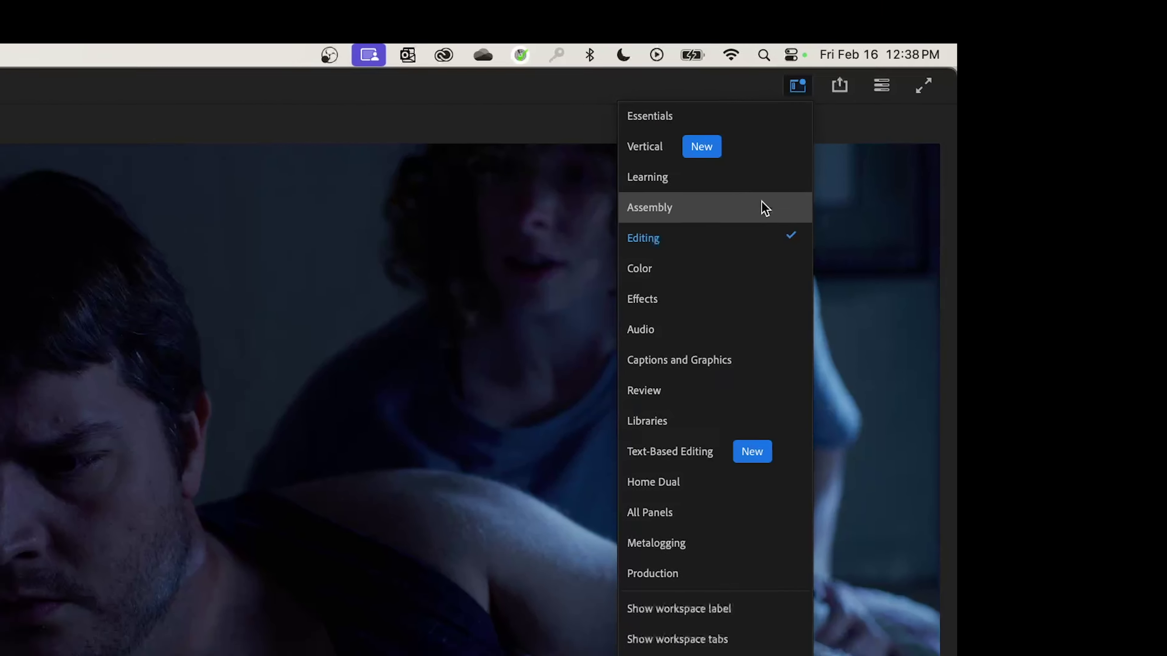
click(809, 188)
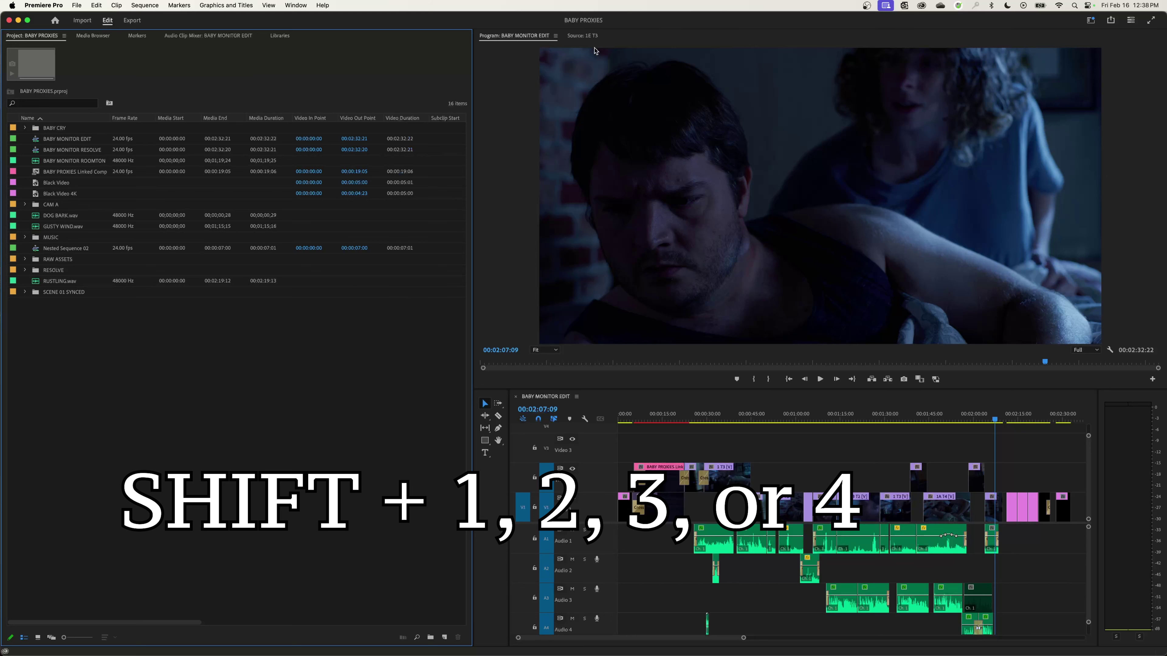
click(582, 36)
click(524, 39)
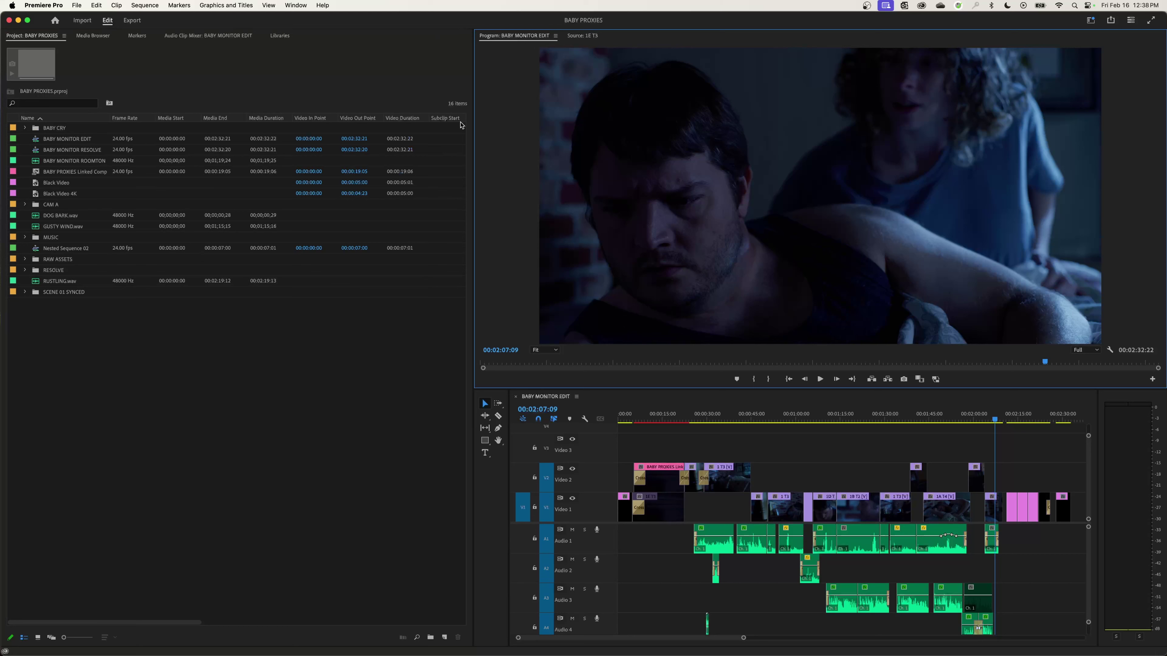
click(339, 299)
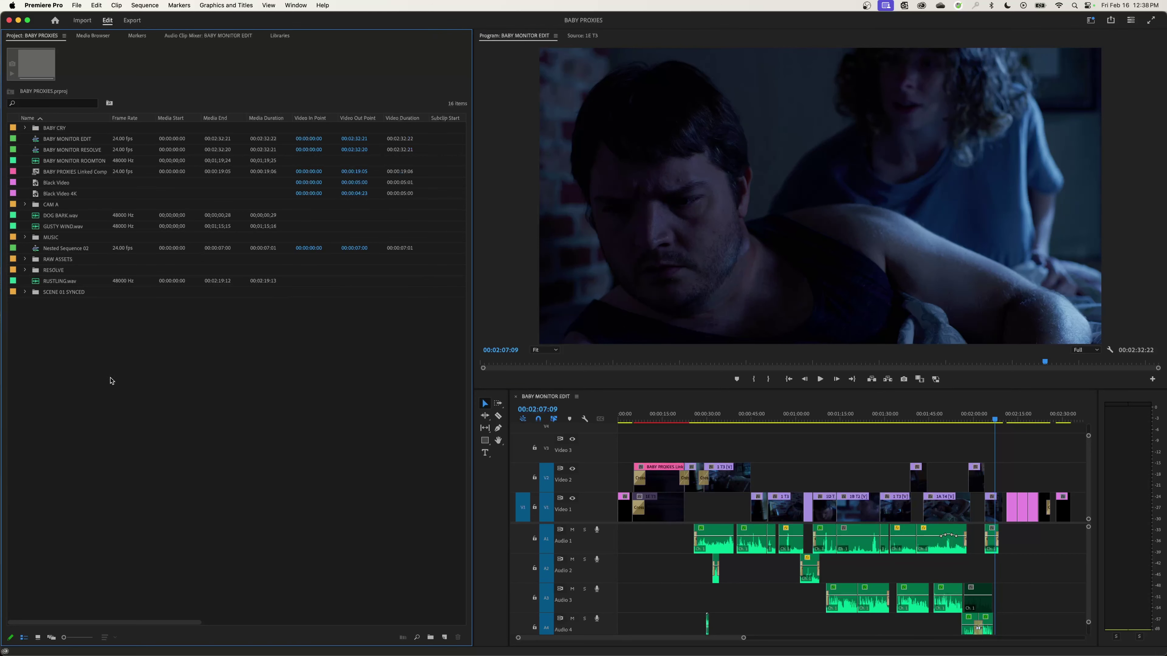
key(shift+2)
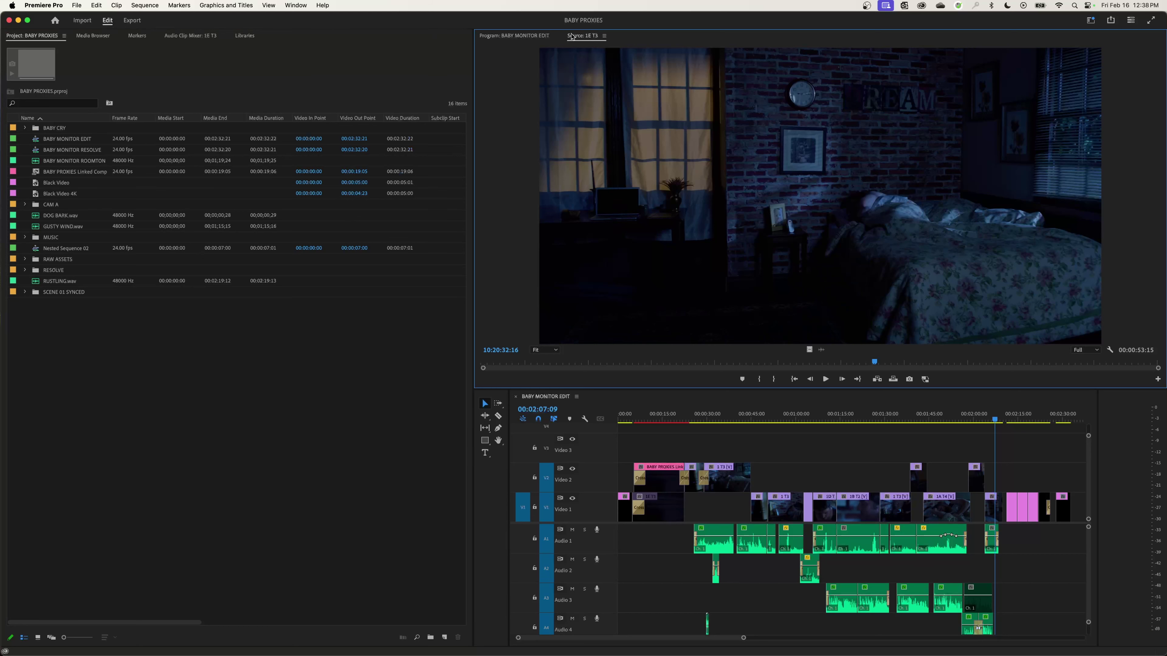
click(523, 38)
key(shift+2)
key(shift+3)
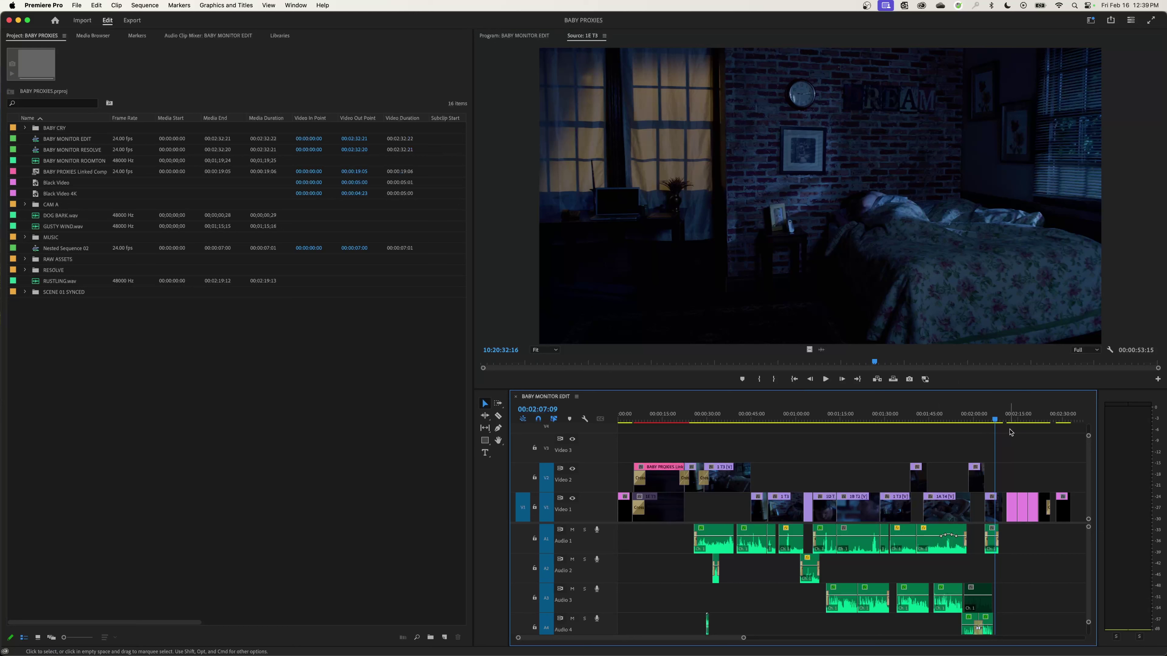
click(514, 36)
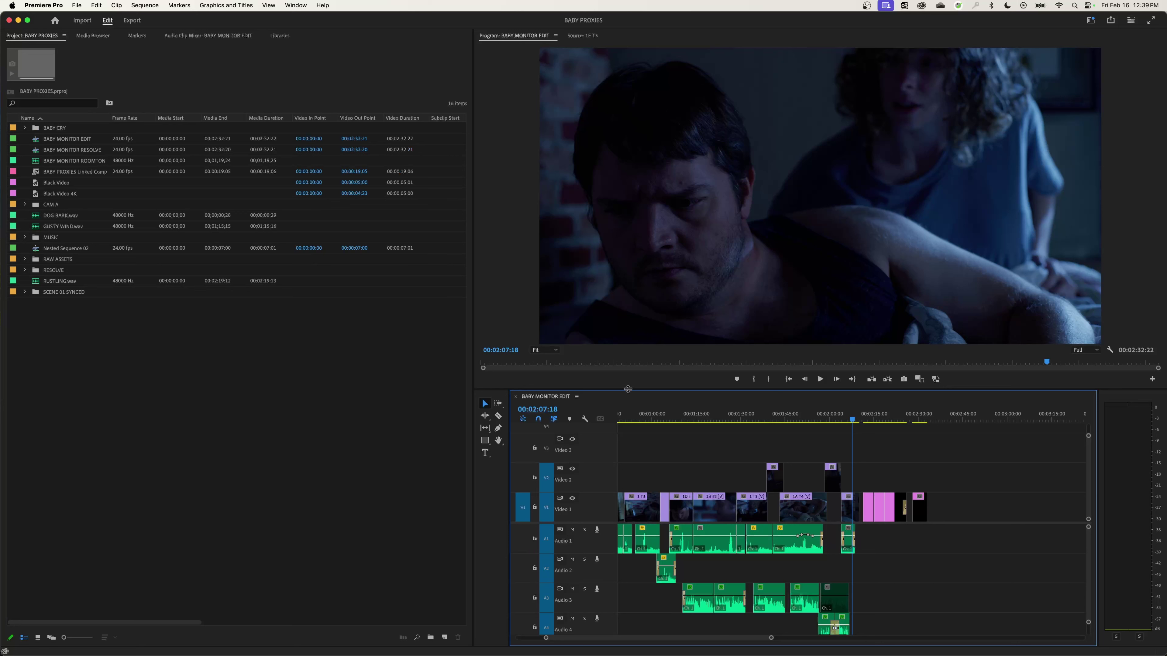
click(1090, 20)
click(1058, 19)
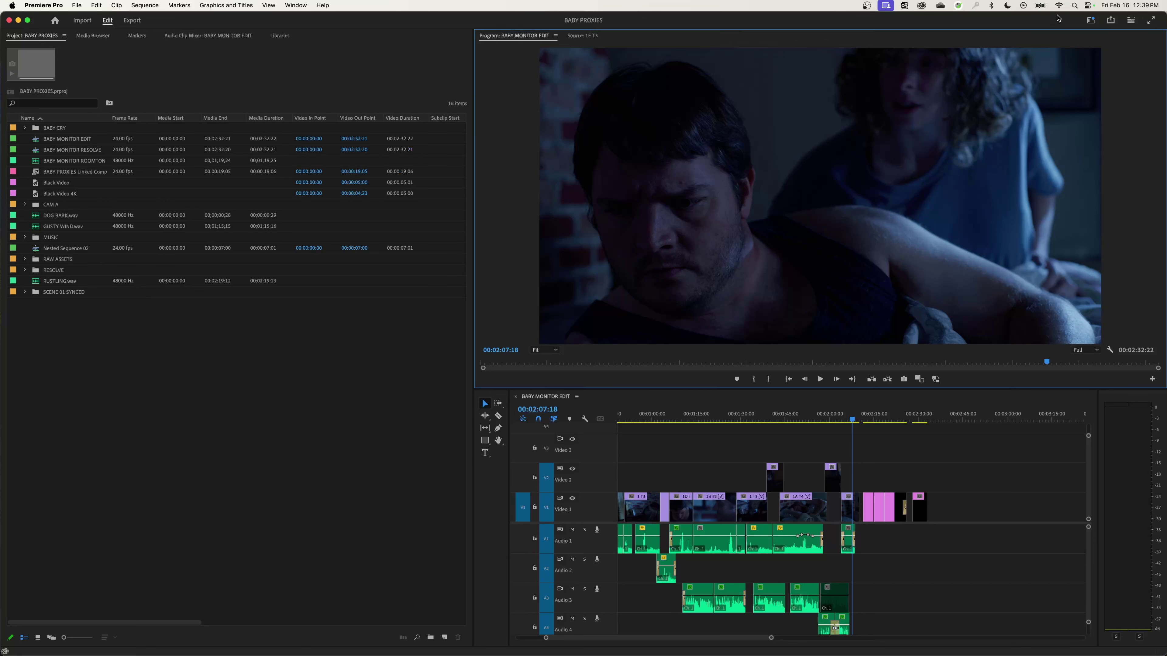
- Cycle through the Color, Effects and Audio workspaces, ending back in Editing
click(1090, 21)
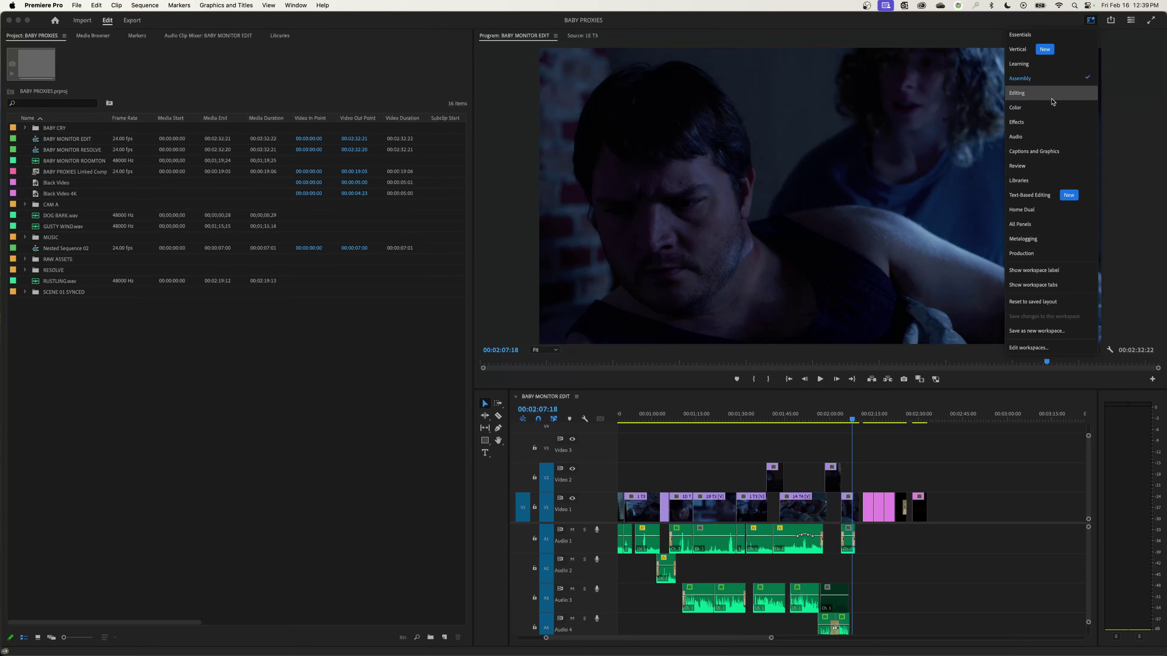
click(1048, 107)
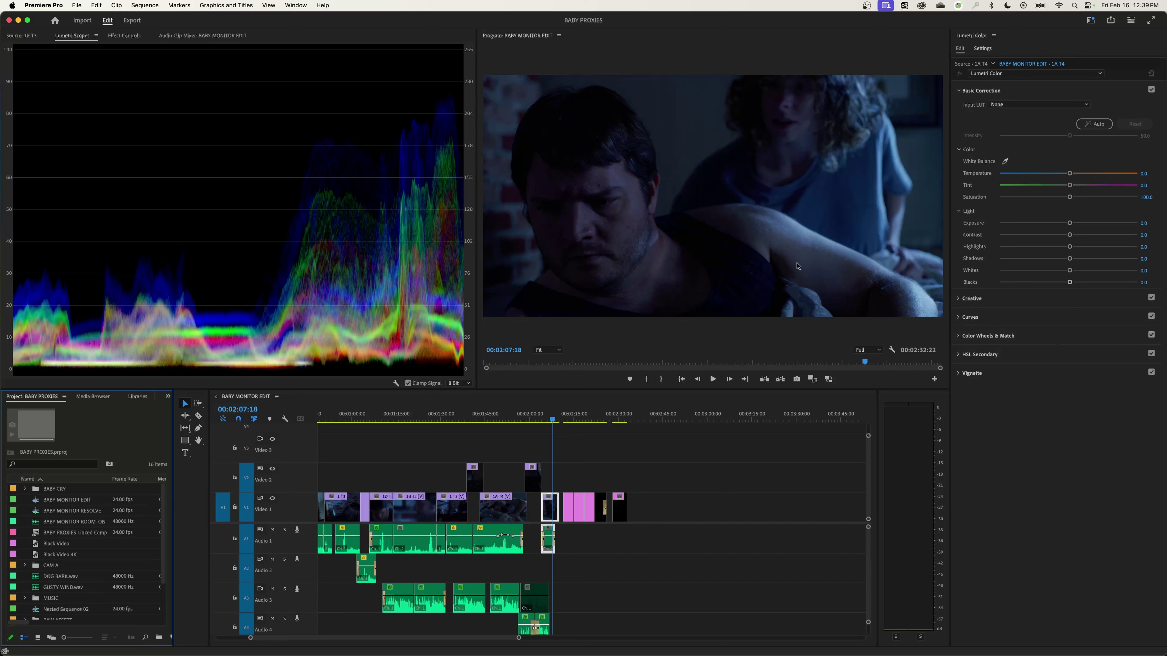
click(1090, 20)
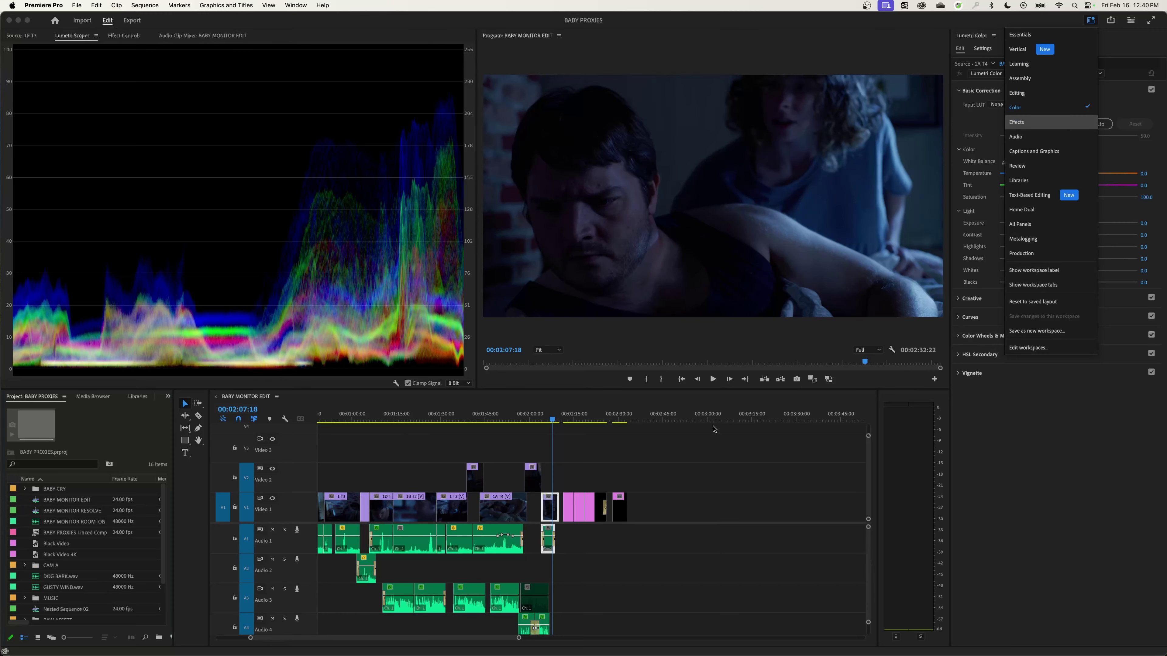
key(Return)
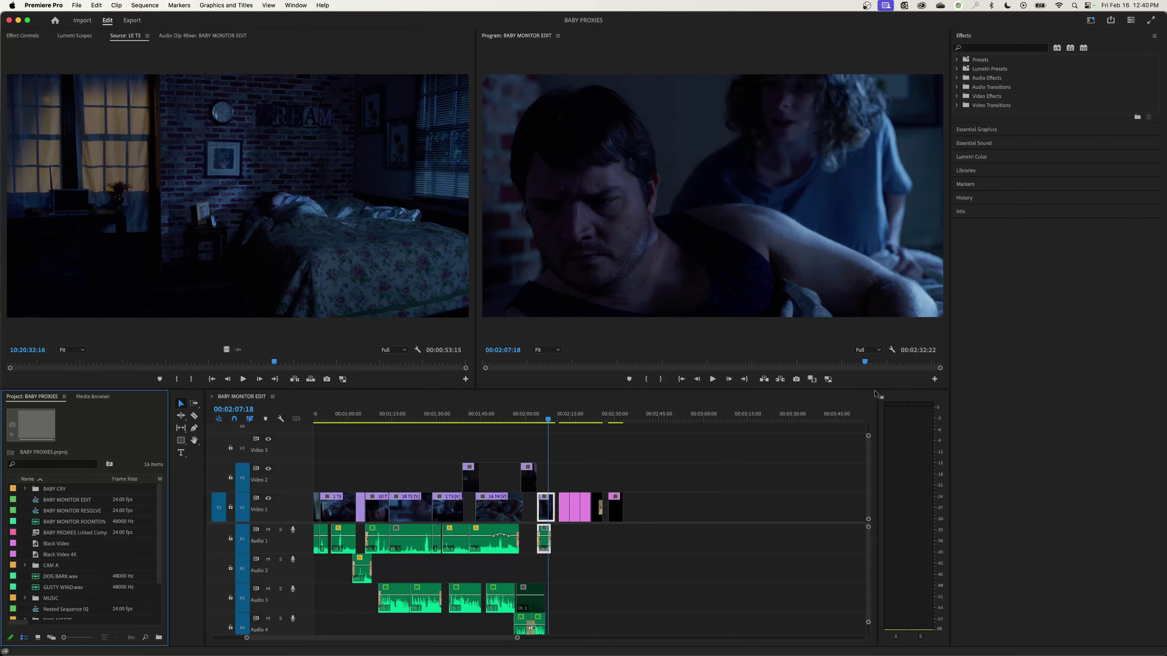
click(1090, 21)
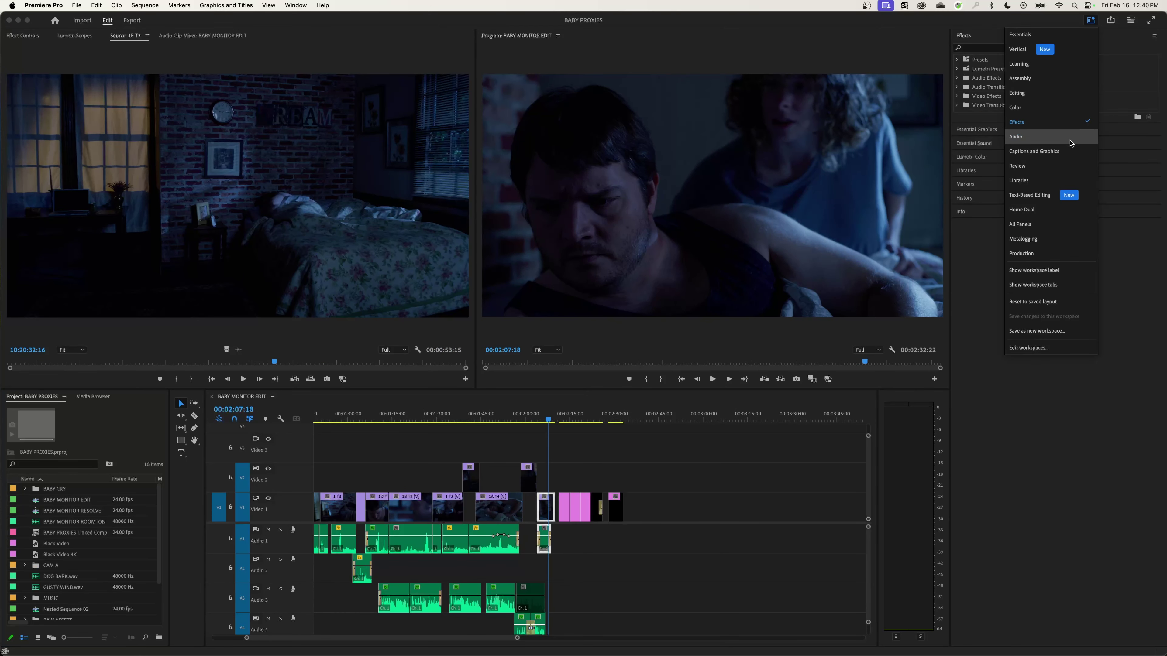
click(1070, 142)
click(1090, 21)
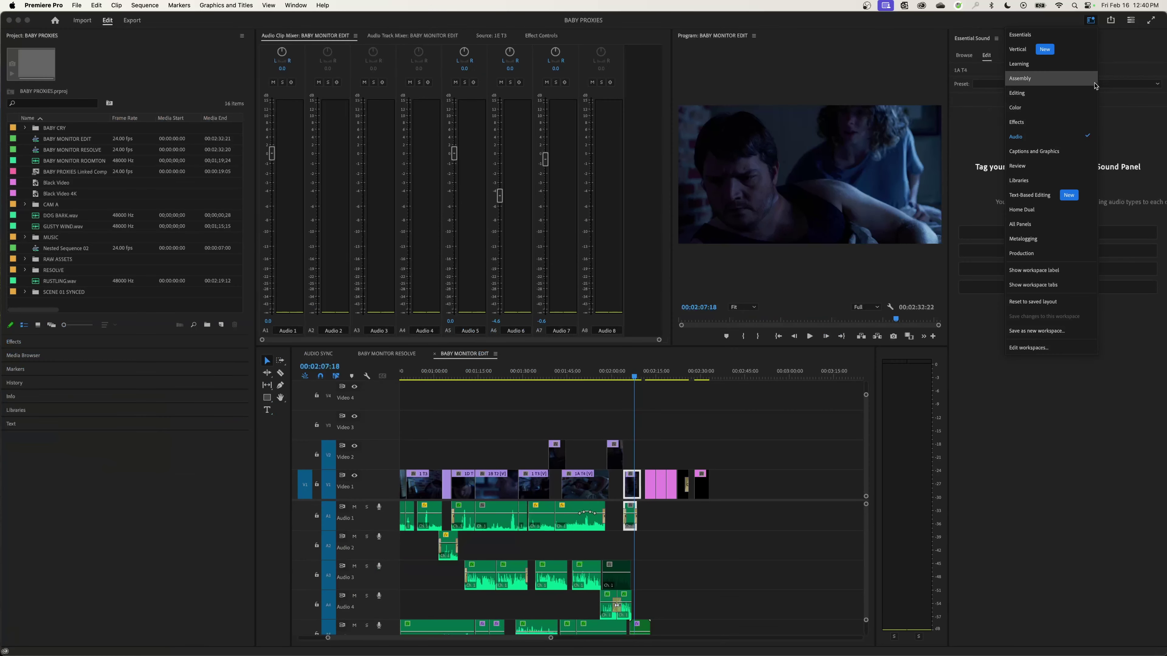
click(1052, 93)
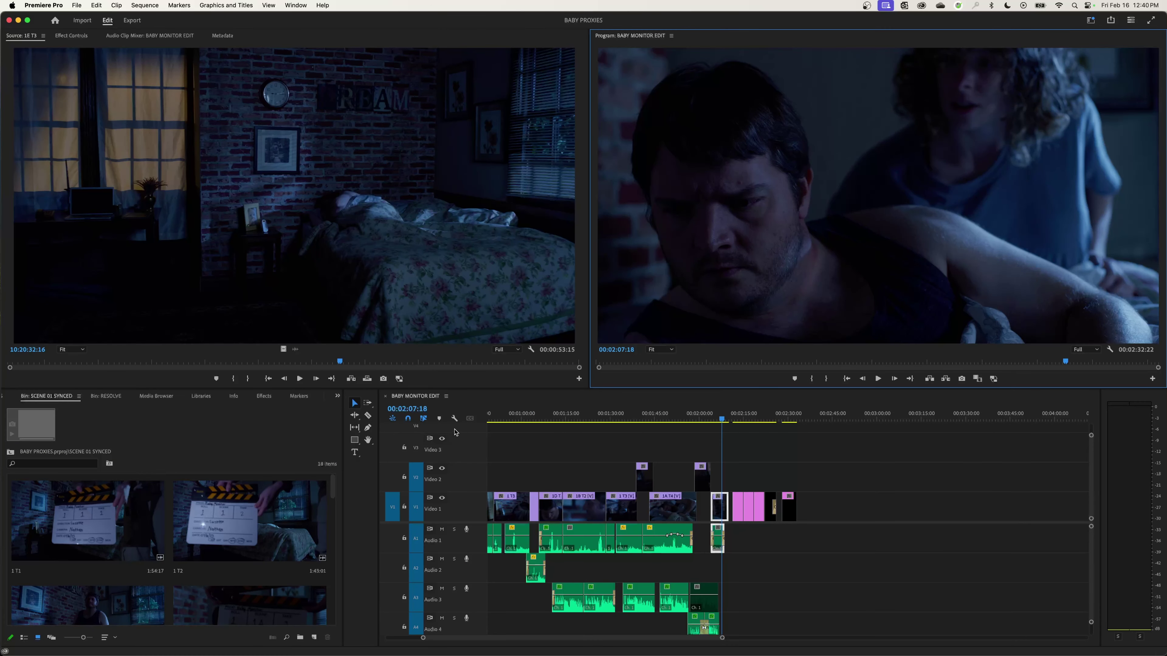
- Dock the BABY MONITOR EDIT timeline as a tab in the Program monitor's group
click(413, 398)
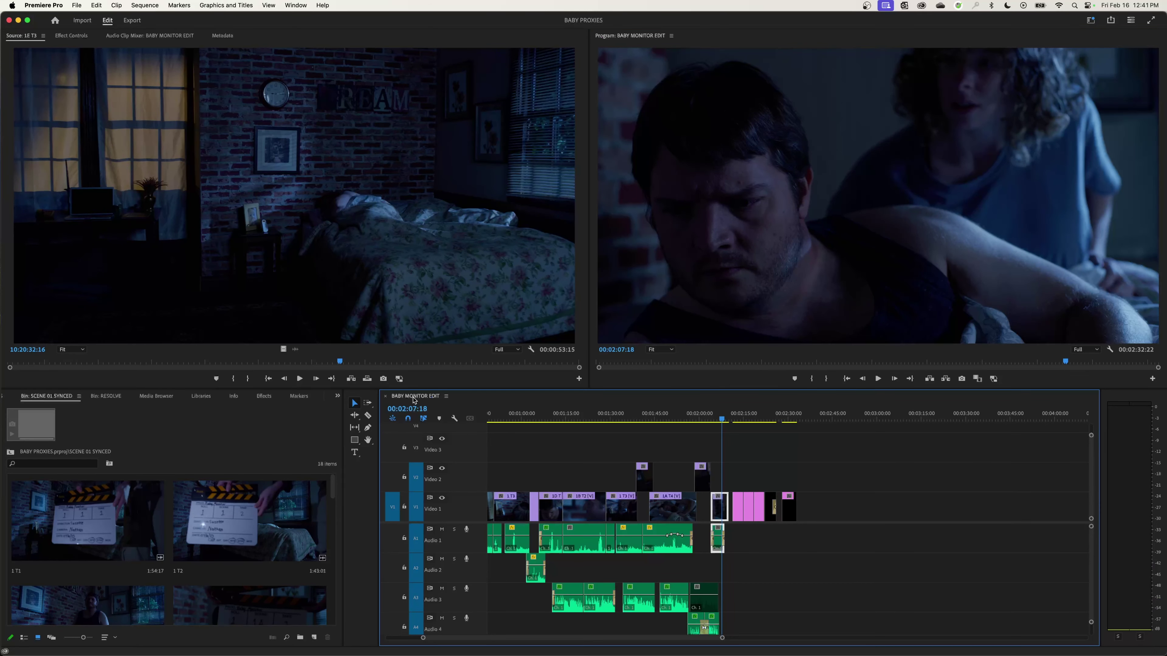
drag(415, 400, 810, 325)
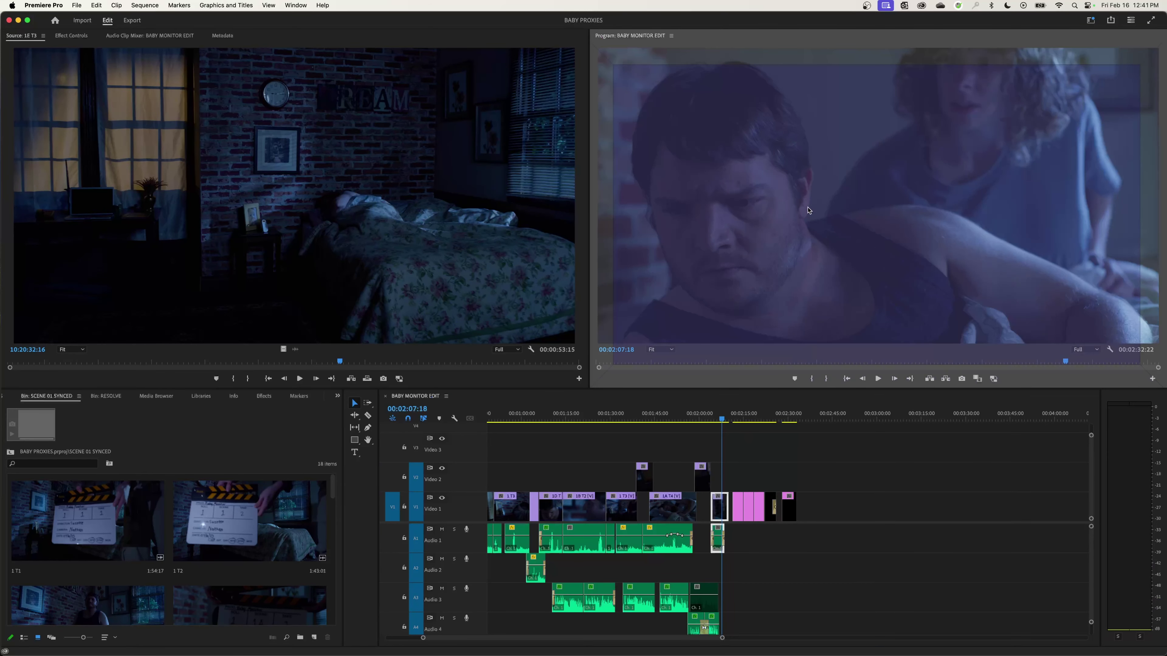
drag(780, 175, 660, 274)
drag(795, 85, 599, 140)
drag(605, 305, 730, 146)
drag(714, 214, 712, 199)
drag(712, 199, 712, 199)
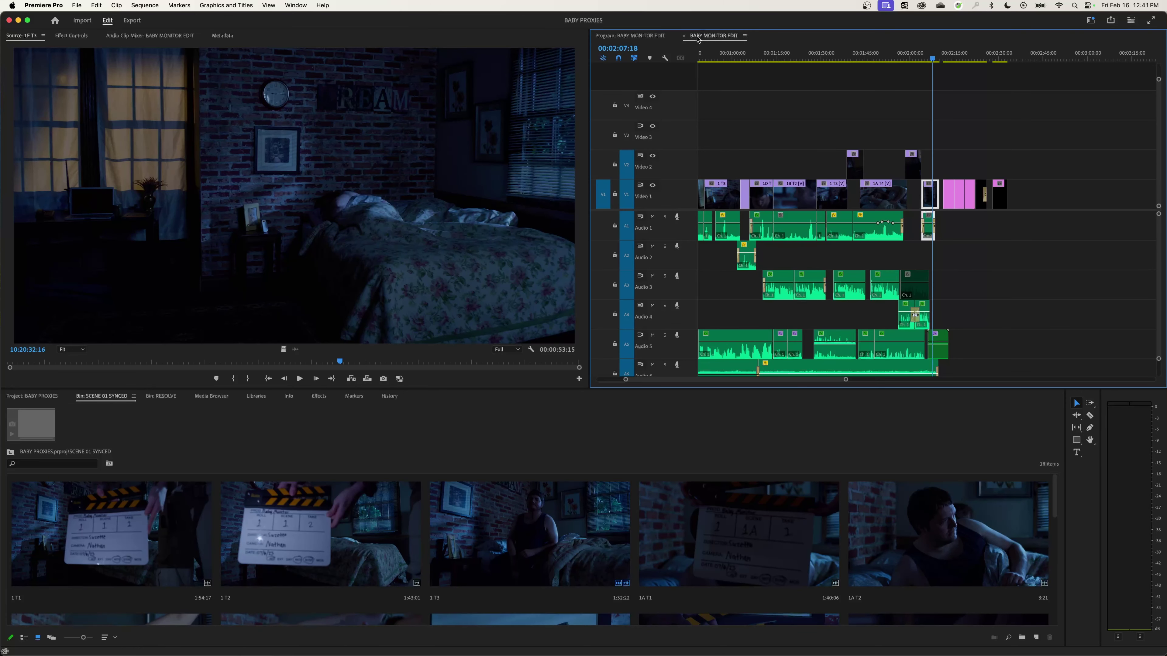
- Pull the Program monitor out of the tab group and dock it below the timeline
click(625, 37)
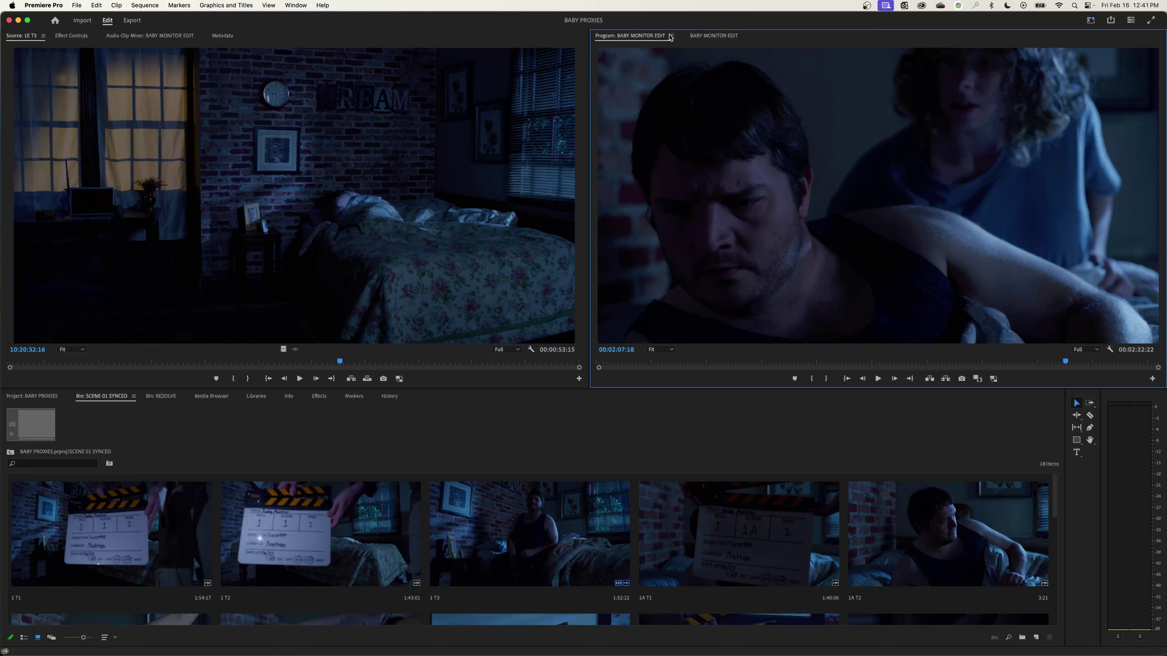
click(717, 38)
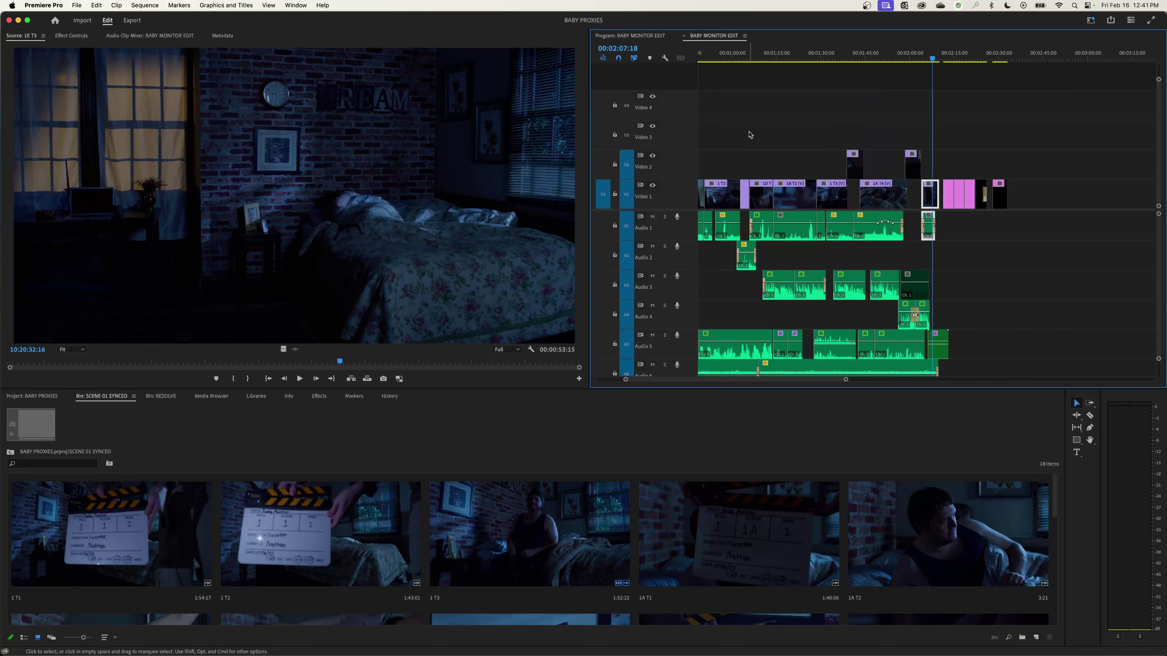
drag(713, 37, 797, 56)
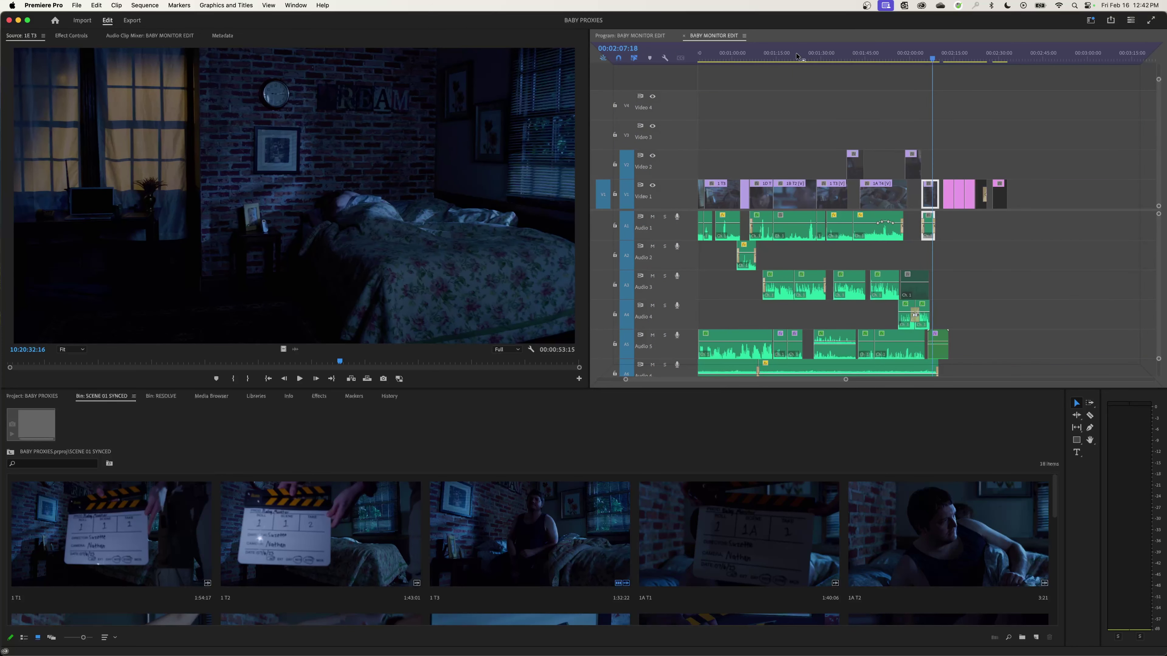
drag(797, 56, 800, 59)
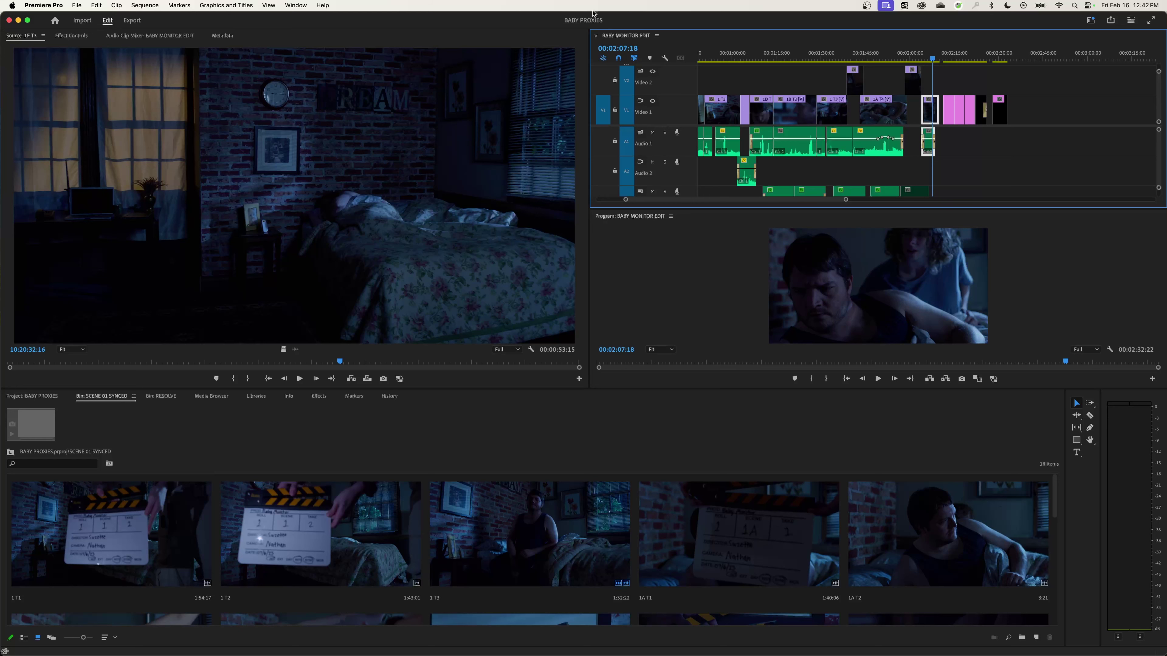
- Rearrange the panels, finally placing the Program monitor right of the BABY MONITOR EDIT timeline
drag(626, 36, 781, 237)
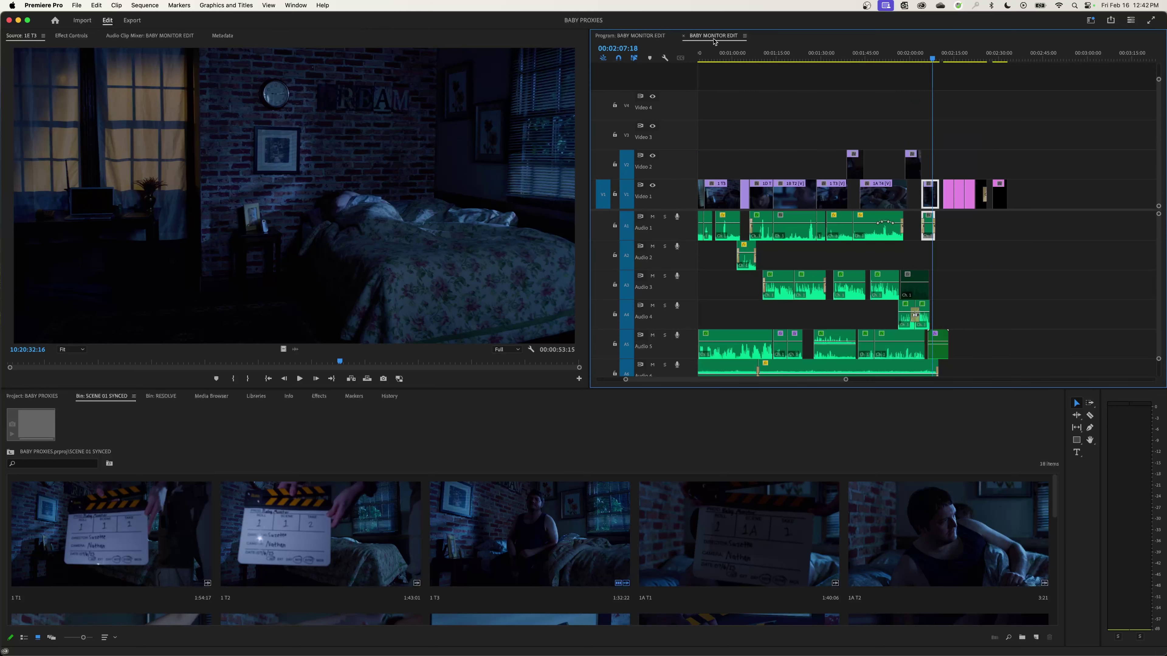
drag(716, 40, 752, 379)
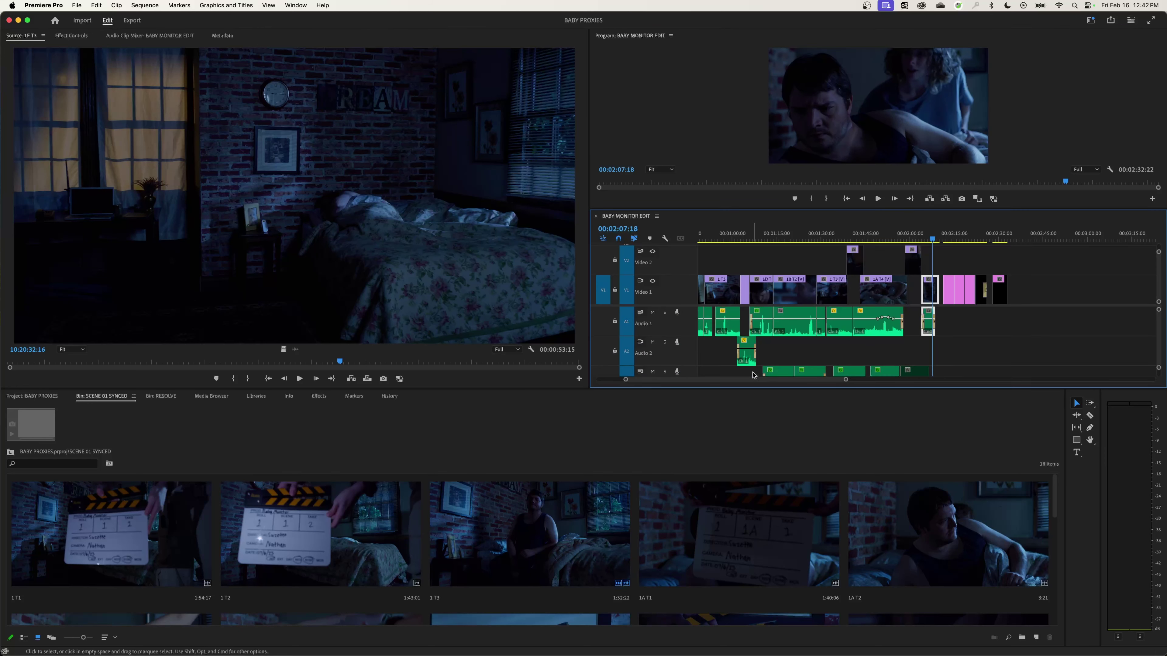
drag(648, 214, 696, 143)
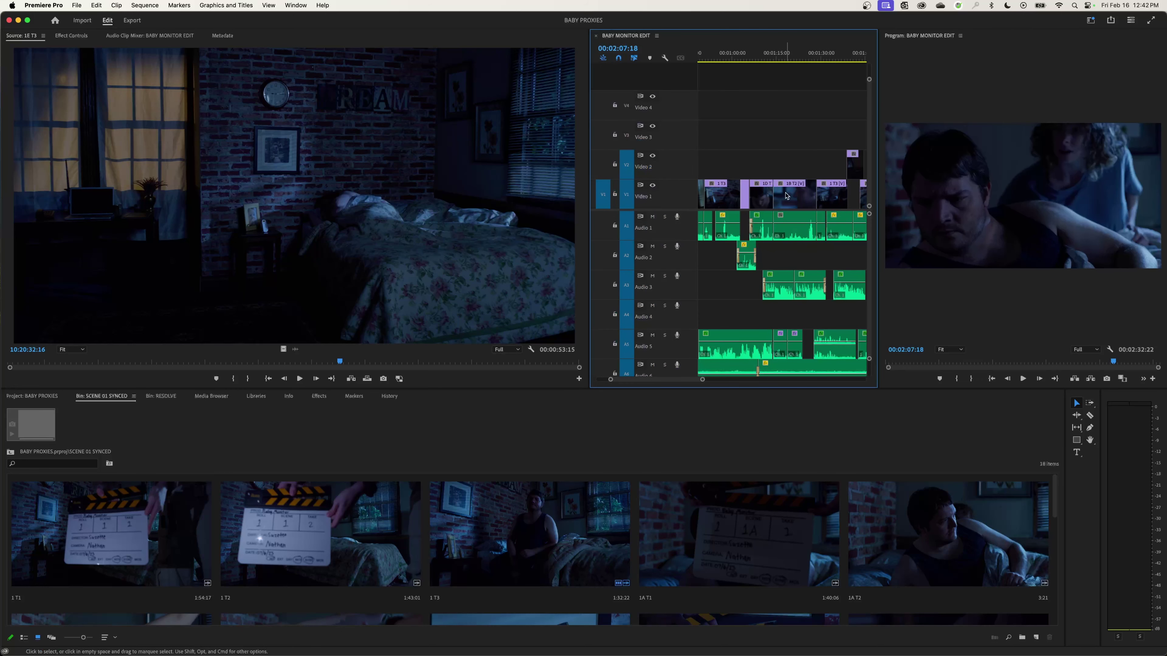
drag(923, 36, 1149, 219)
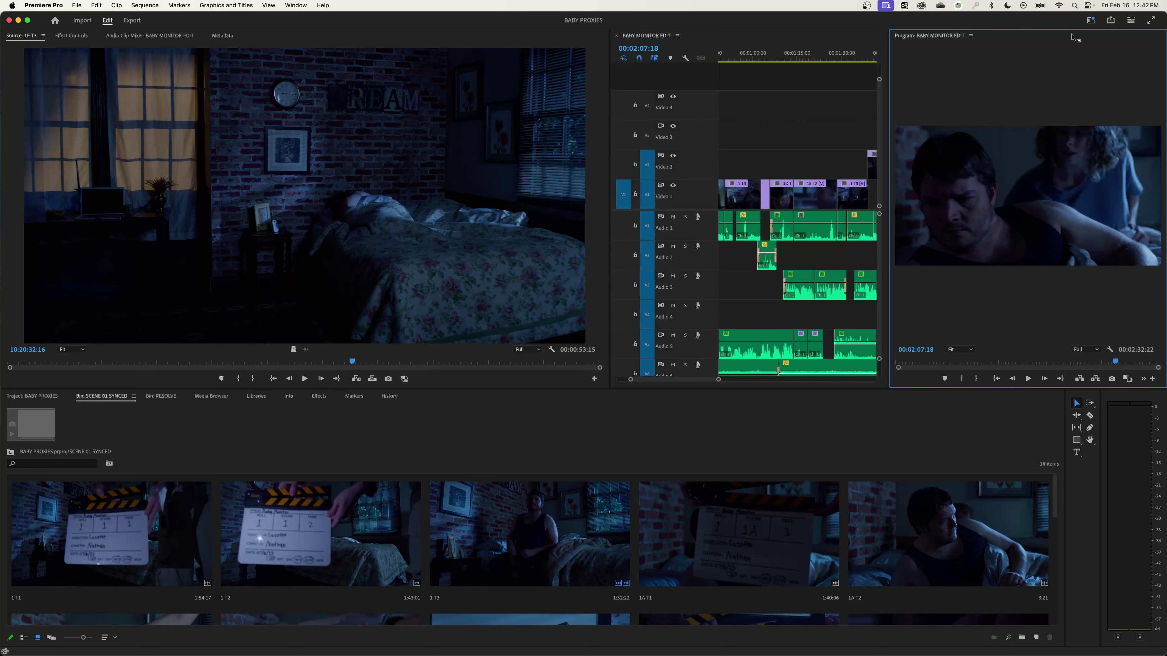
click(1091, 21)
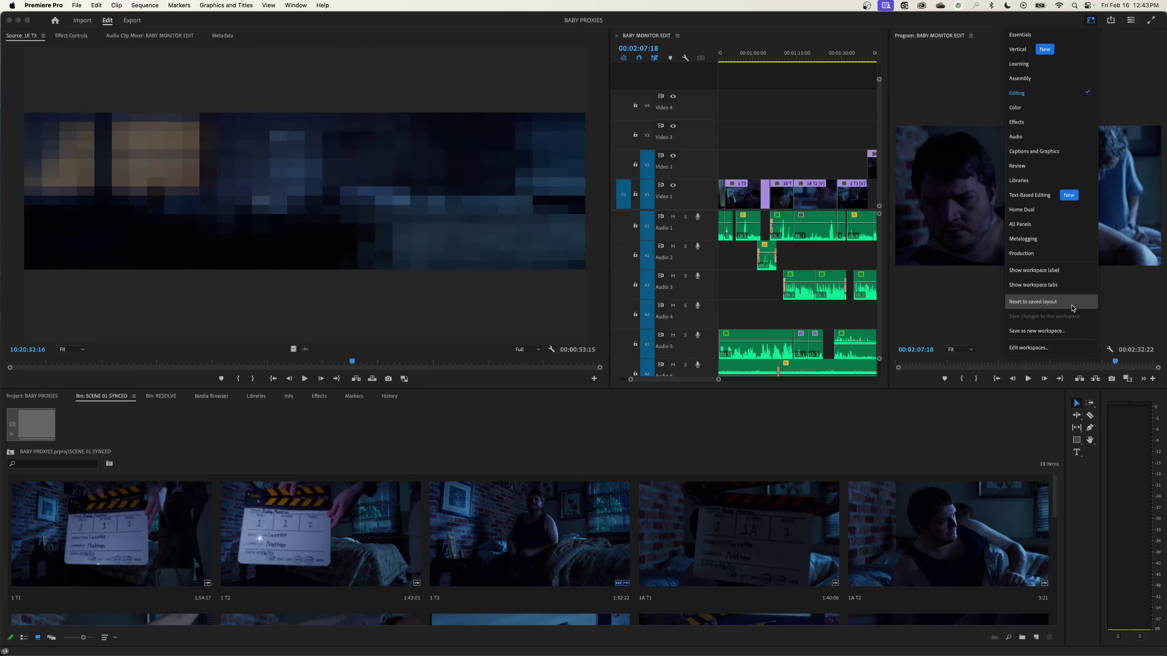
- Reset the Editing layout and open the BABY MONITOR RESOLVE sequence in a second timeline tab
click(1074, 307)
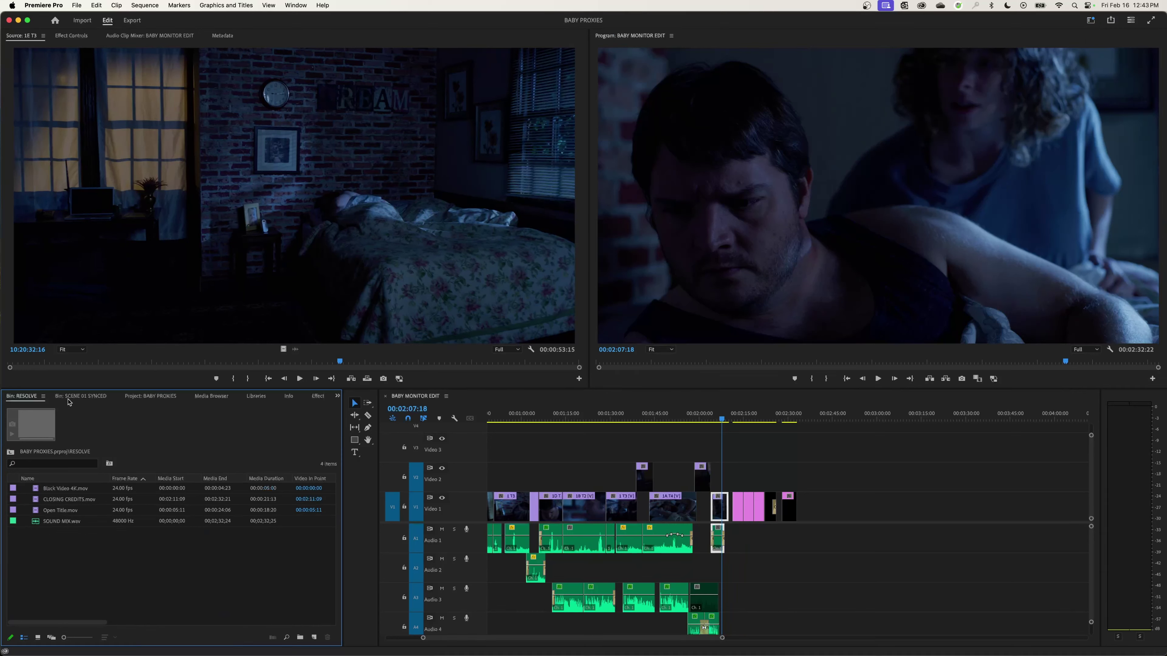
click(150, 396)
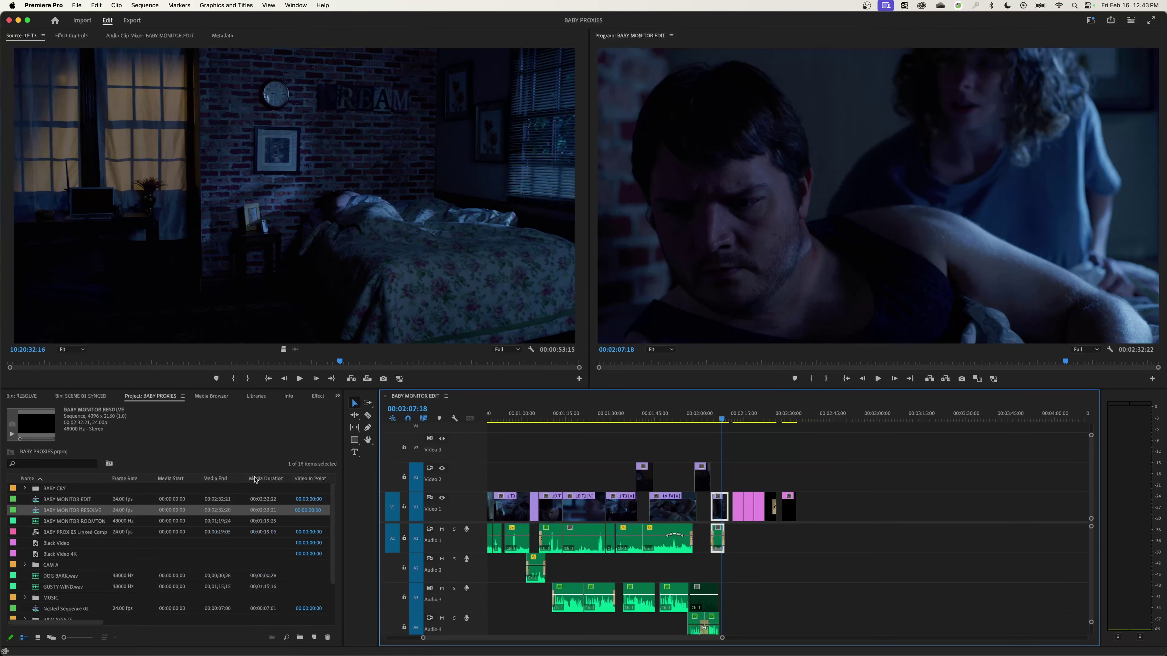
double_click(37, 511)
click(423, 396)
click(489, 398)
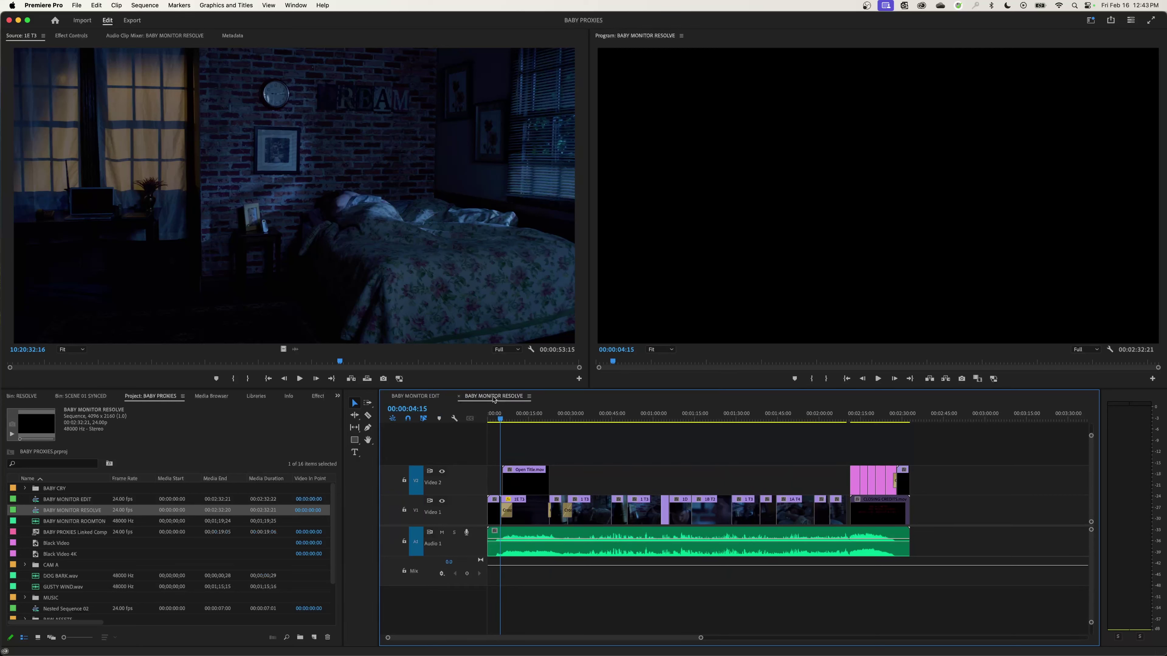
- Dock the BABY MONITOR RESOLVE timeline to the right of BABY MONITOR EDIT
drag(493, 399, 480, 633)
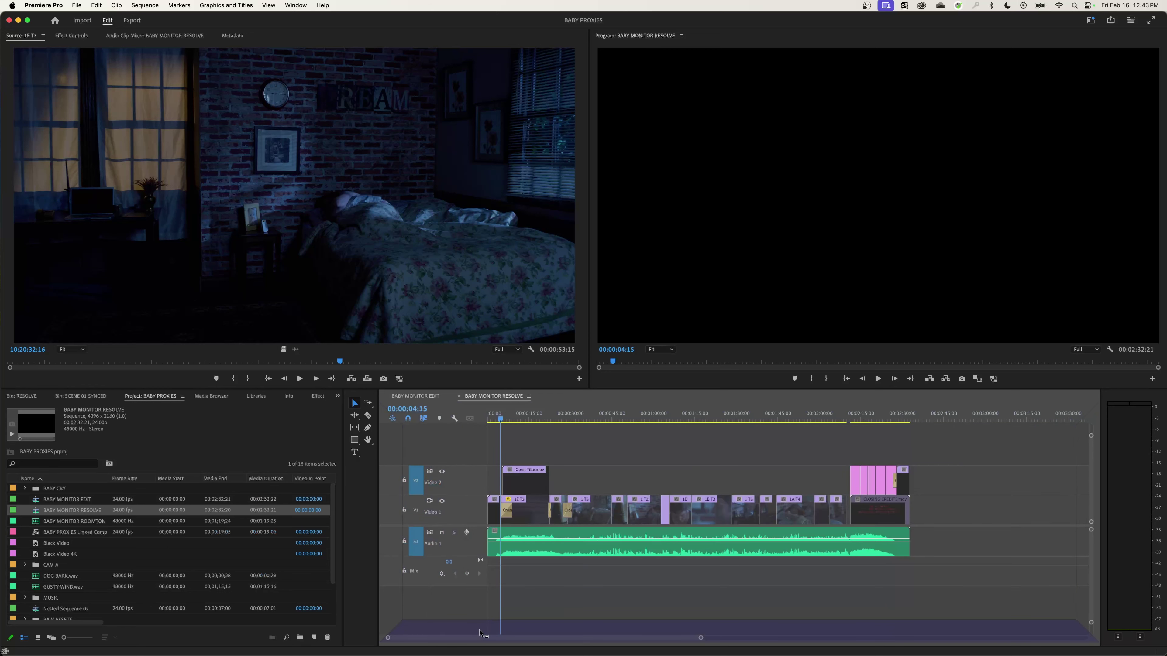
drag(480, 634, 481, 634)
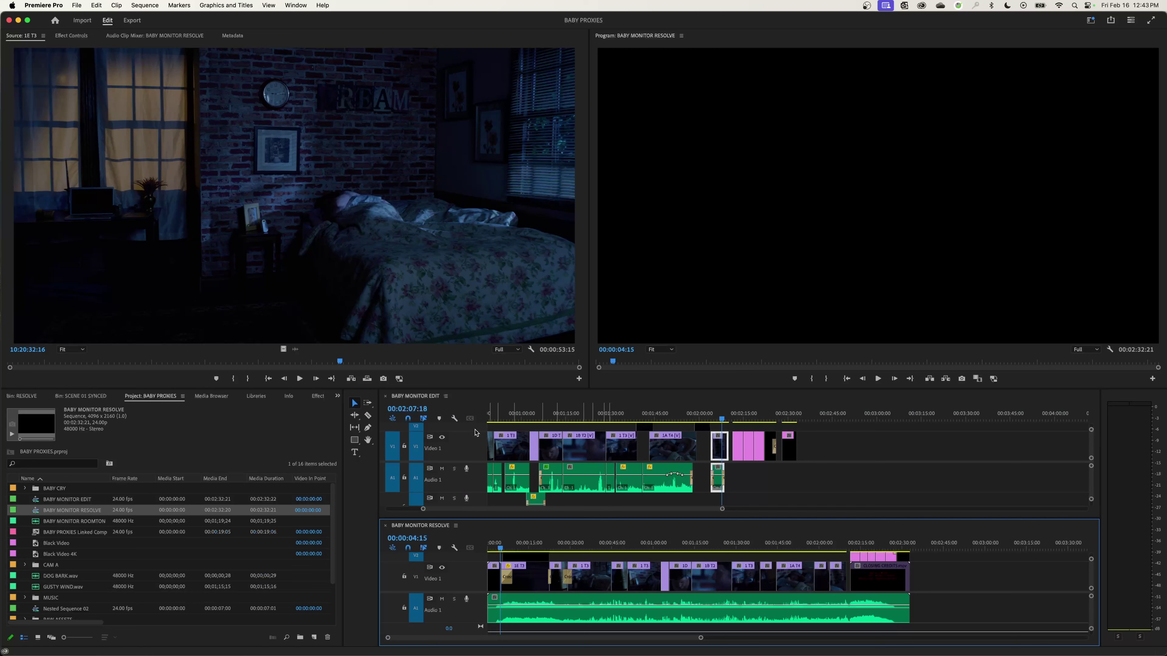
click(480, 421)
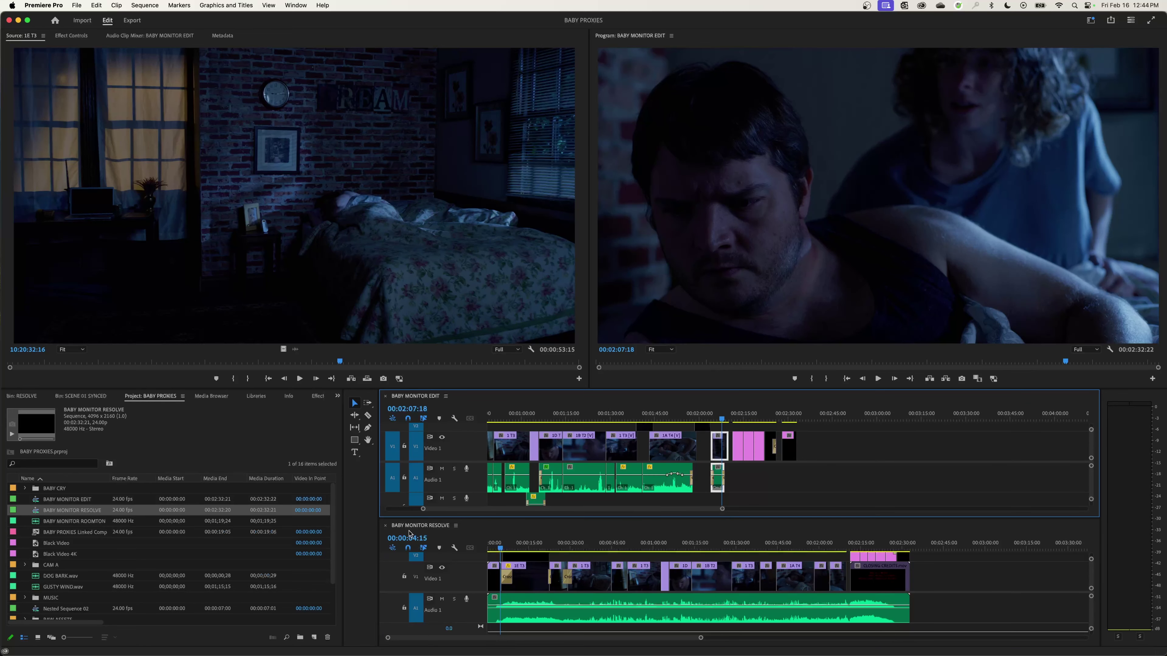
drag(411, 529, 533, 472)
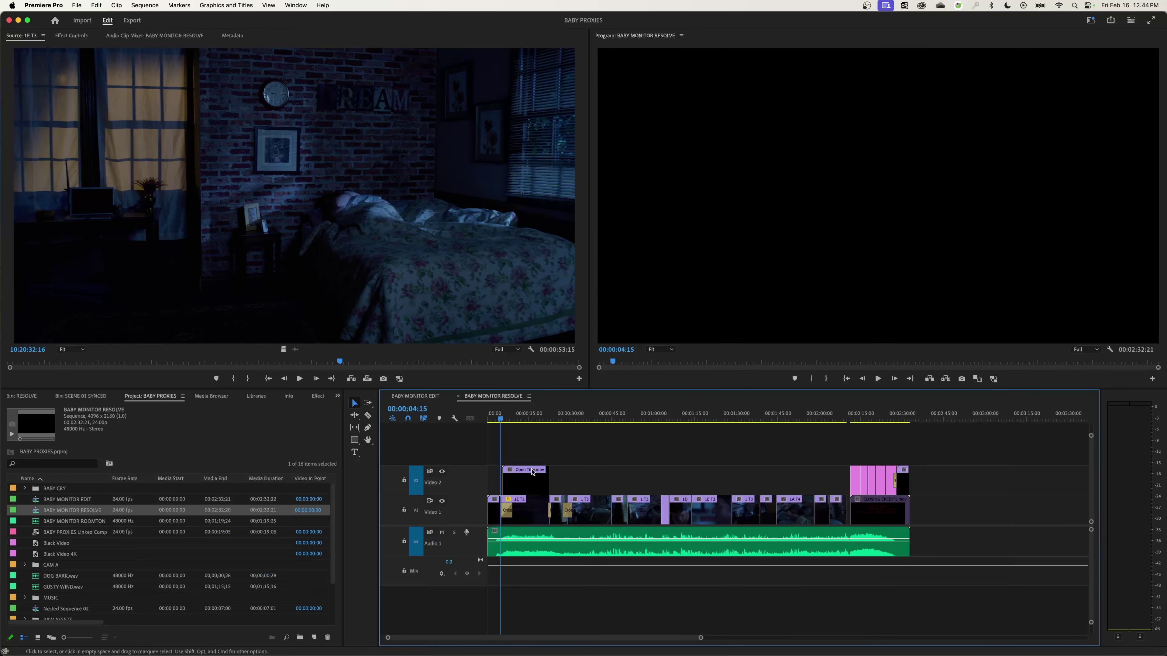
drag(491, 396, 1089, 489)
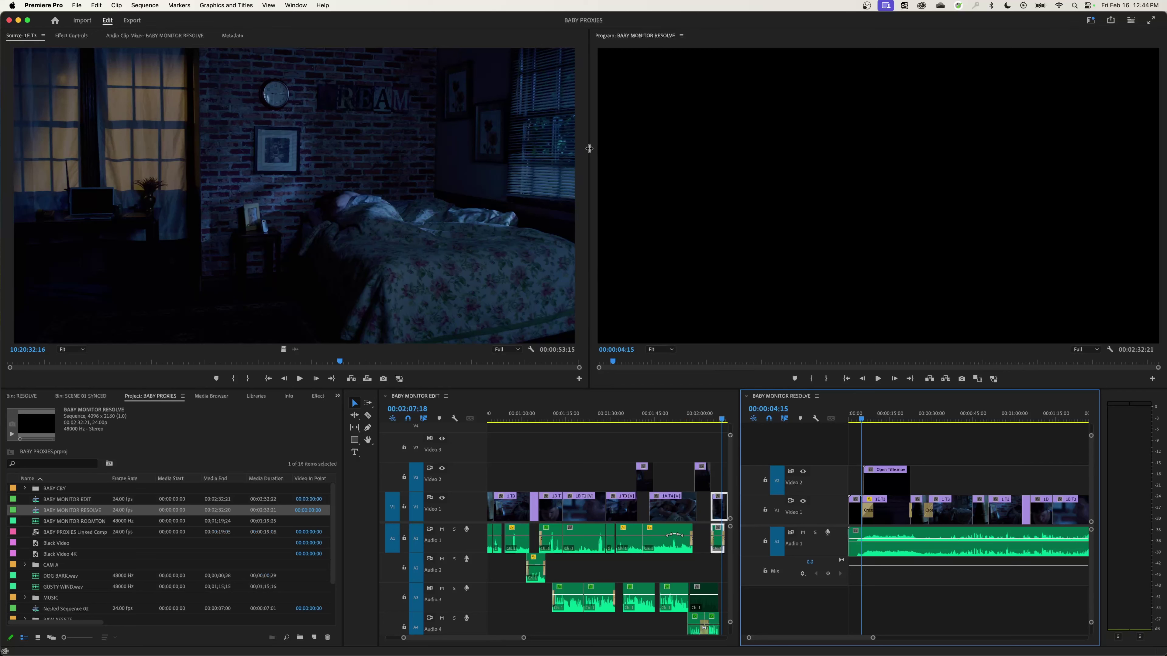
- Resize panels for a wider Program monitor, new monitor/timeline height split, and wider Project panel
drag(589, 148, 398, 146)
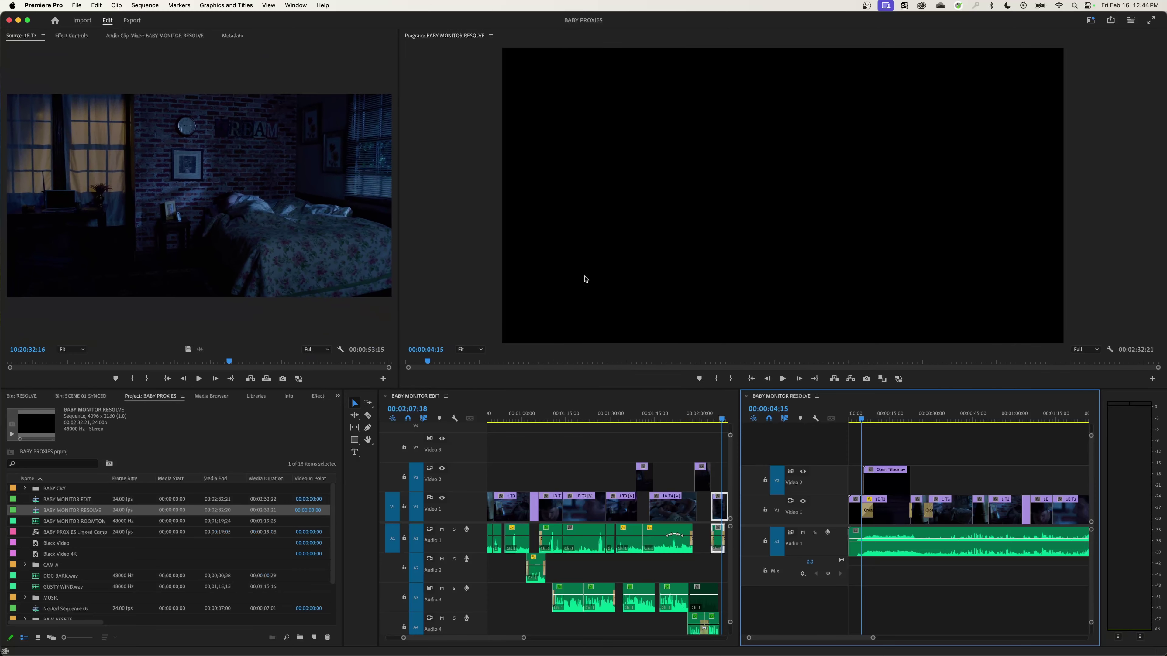
drag(553, 390, 203, 373)
drag(381, 407, 460, 409)
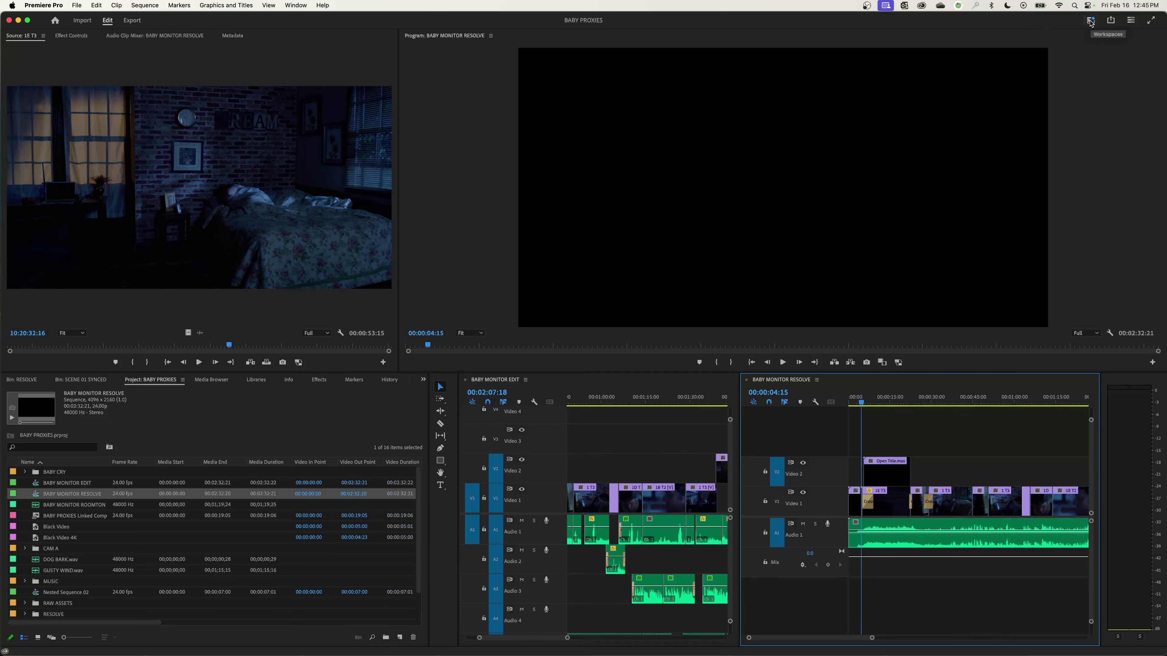
- Save the current layout as a new workspace named MY SPECIAL WORKSPACE
click(1091, 20)
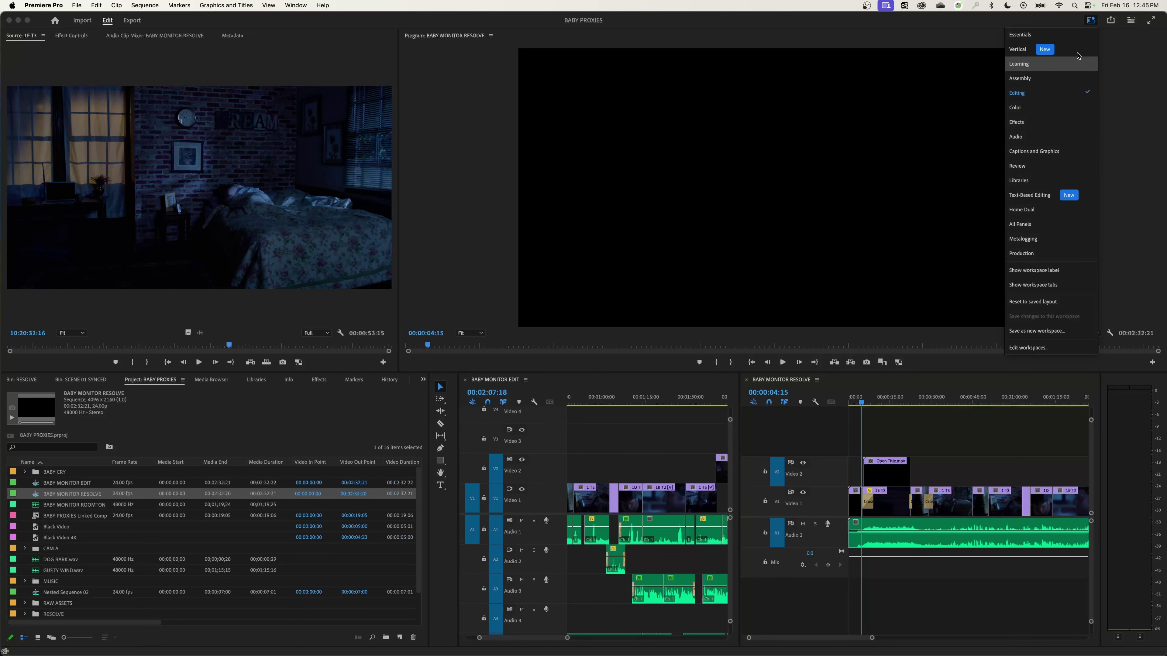
click(1091, 19)
click(1091, 20)
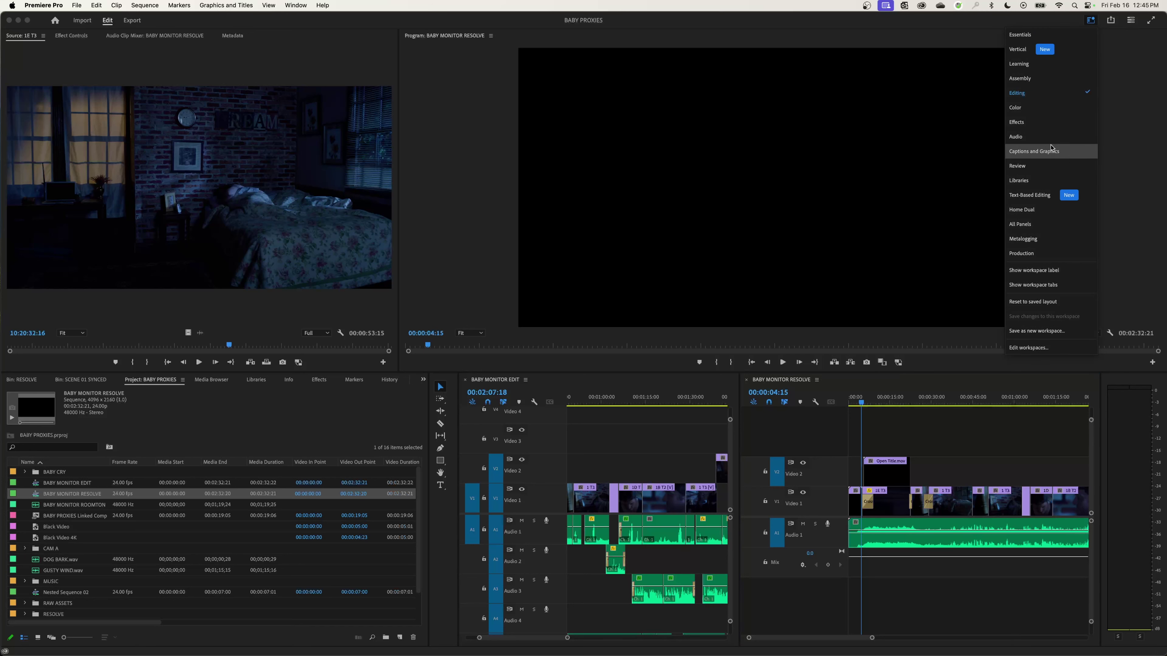
click(1015, 337)
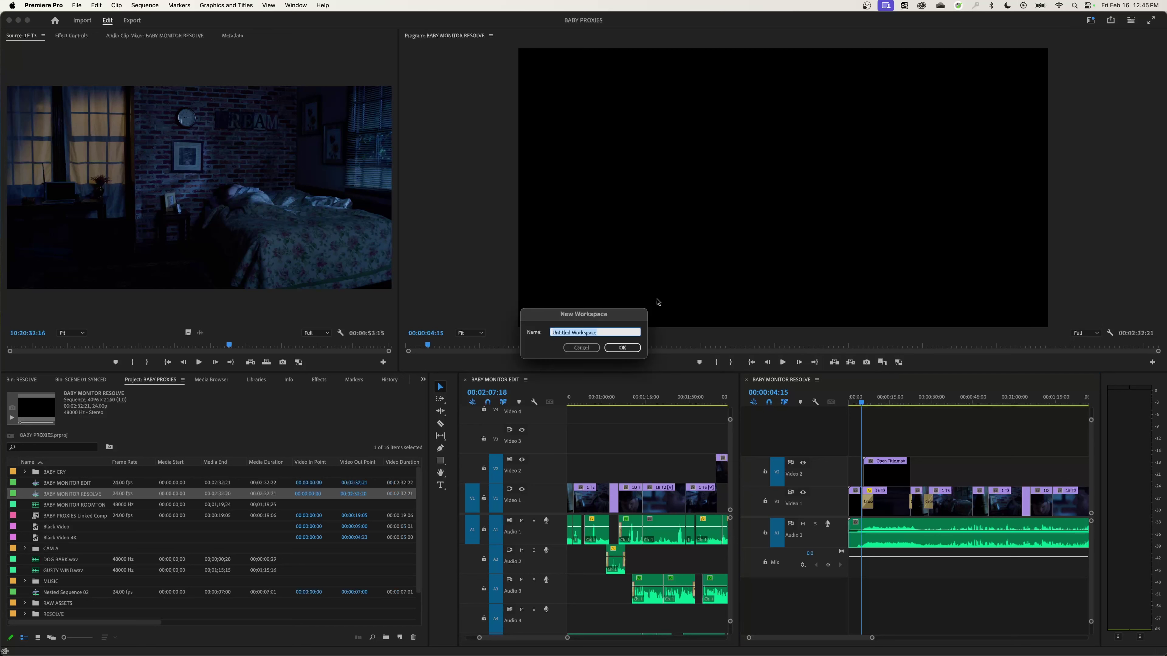
text(MY SPECIAL WORKSPACE)
key(Return)
click(1091, 20)
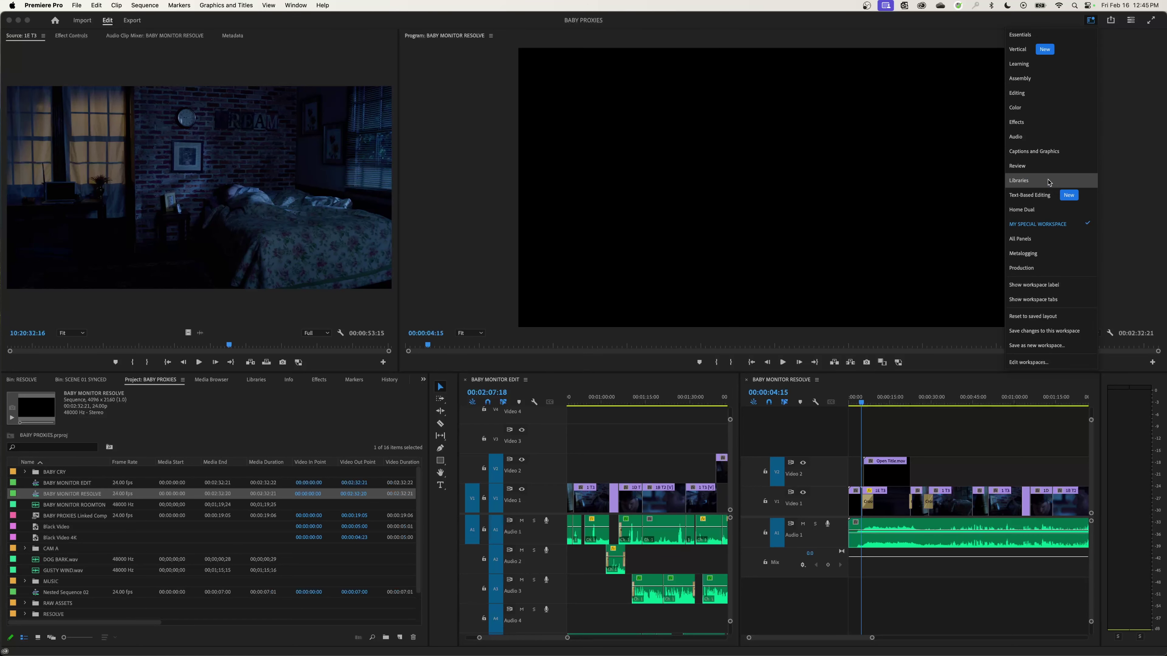
- Switch to the Editing workspace and reset it to its saved layout
click(1037, 94)
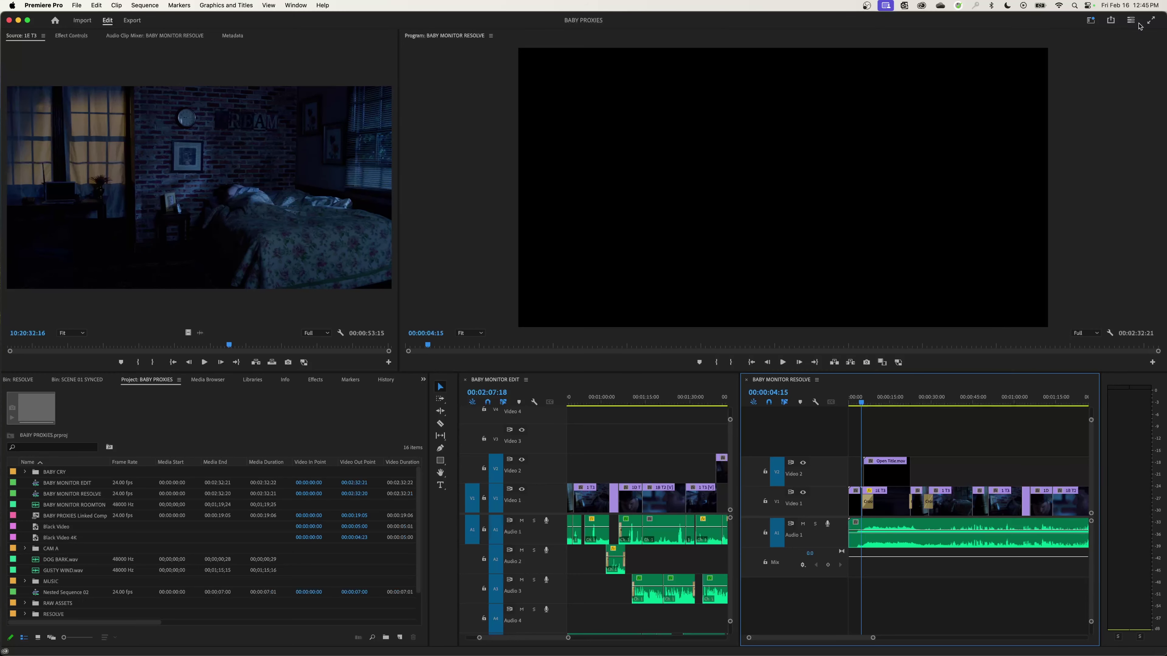
click(1089, 20)
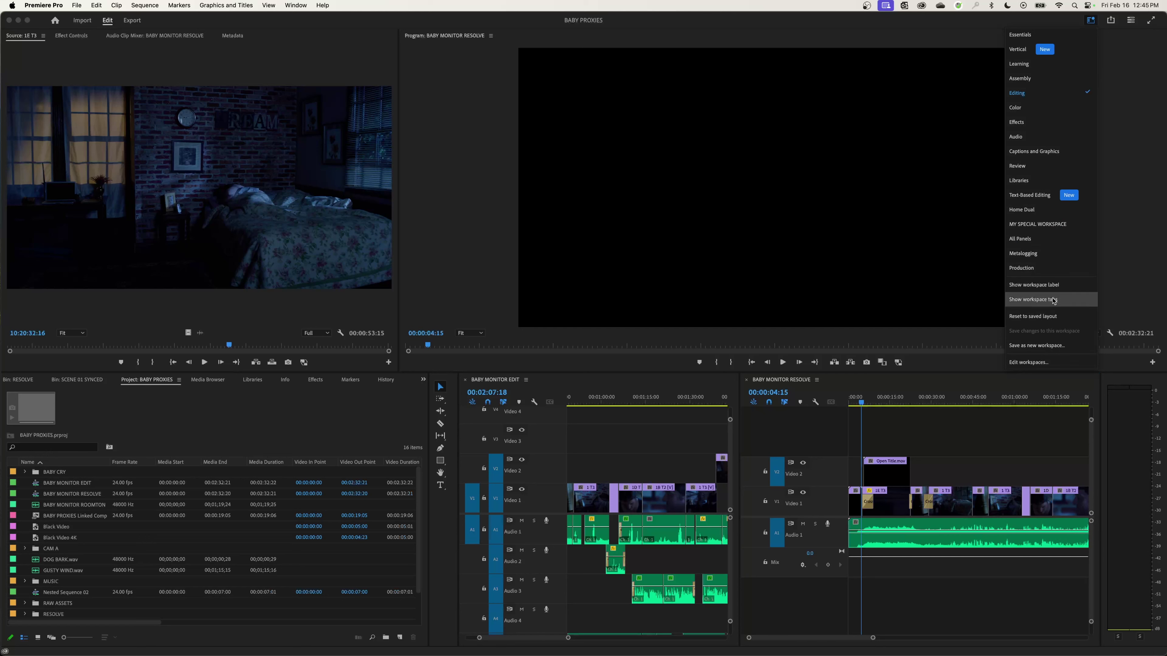
click(1050, 317)
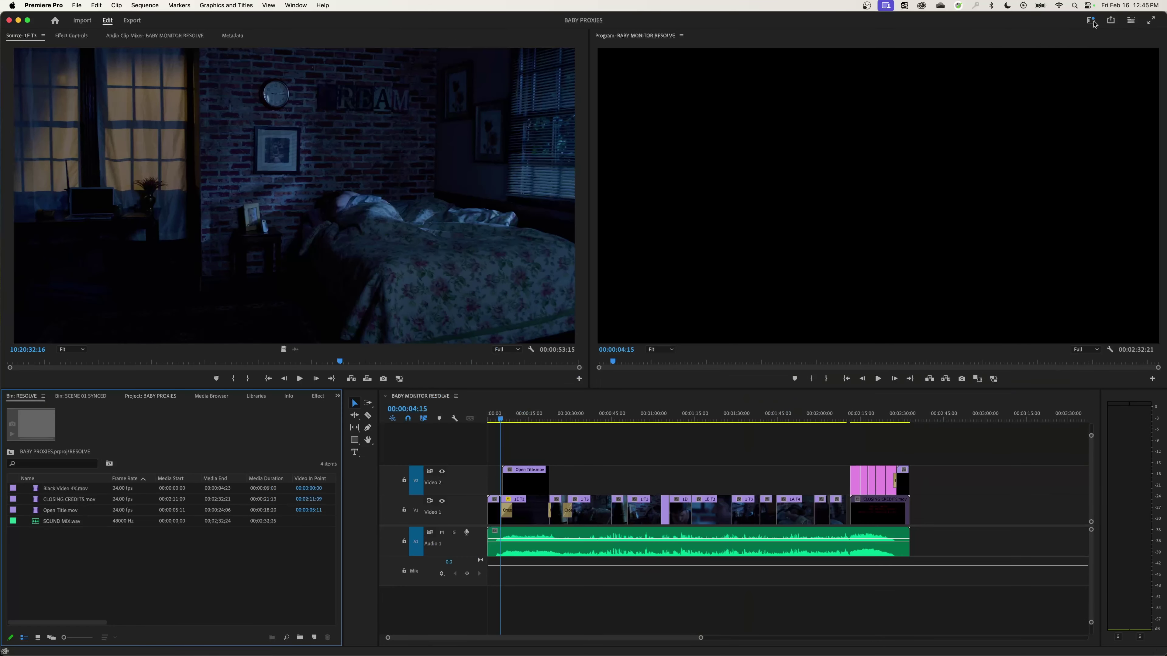
- Return to MY SPECIAL WORKSPACE and widen the Source monitor
click(1093, 23)
click(1055, 224)
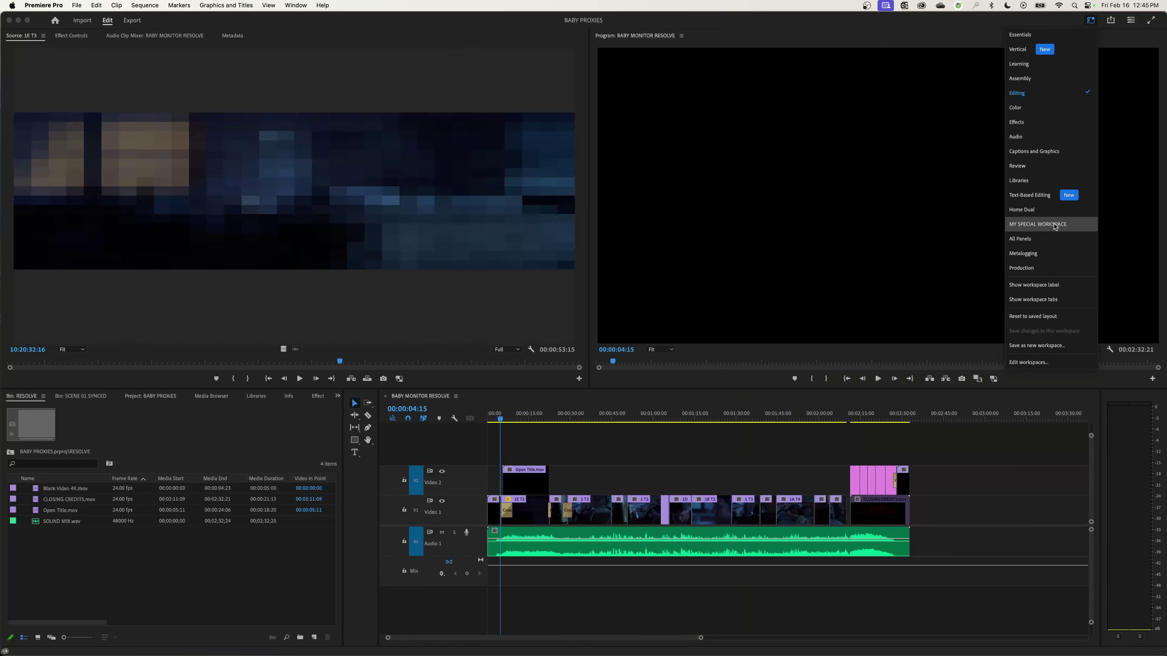
drag(398, 284, 468, 285)
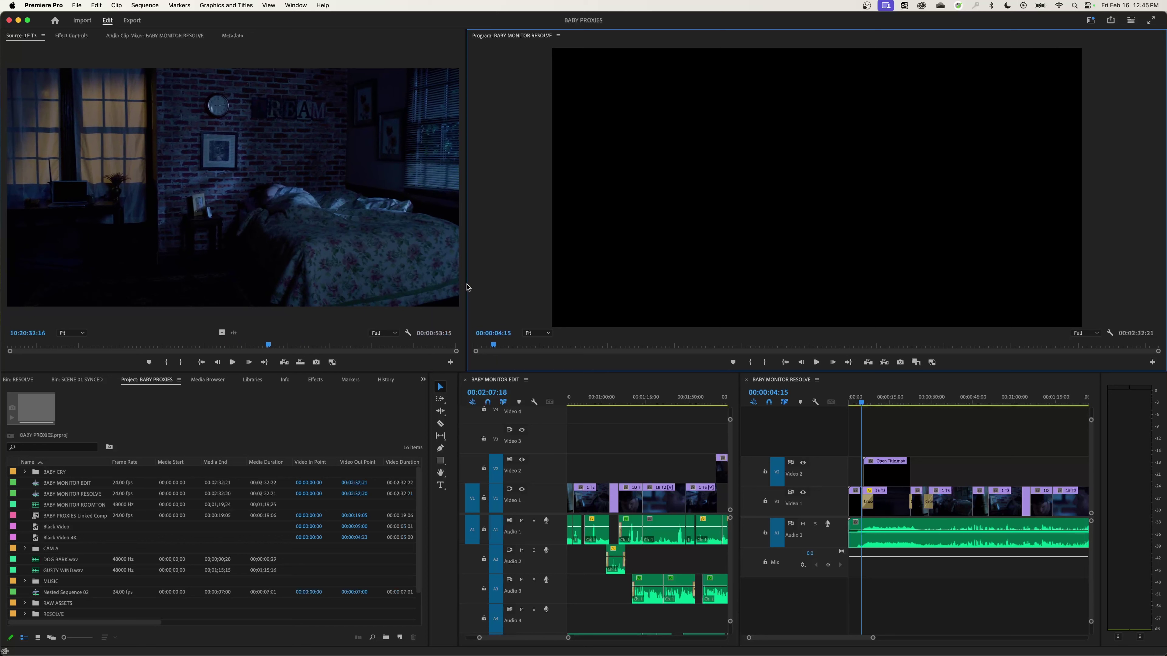
- Save the widened layout to MY SPECIAL WORKSPACE, then delete that workspace via Edit Workspaces
click(1091, 20)
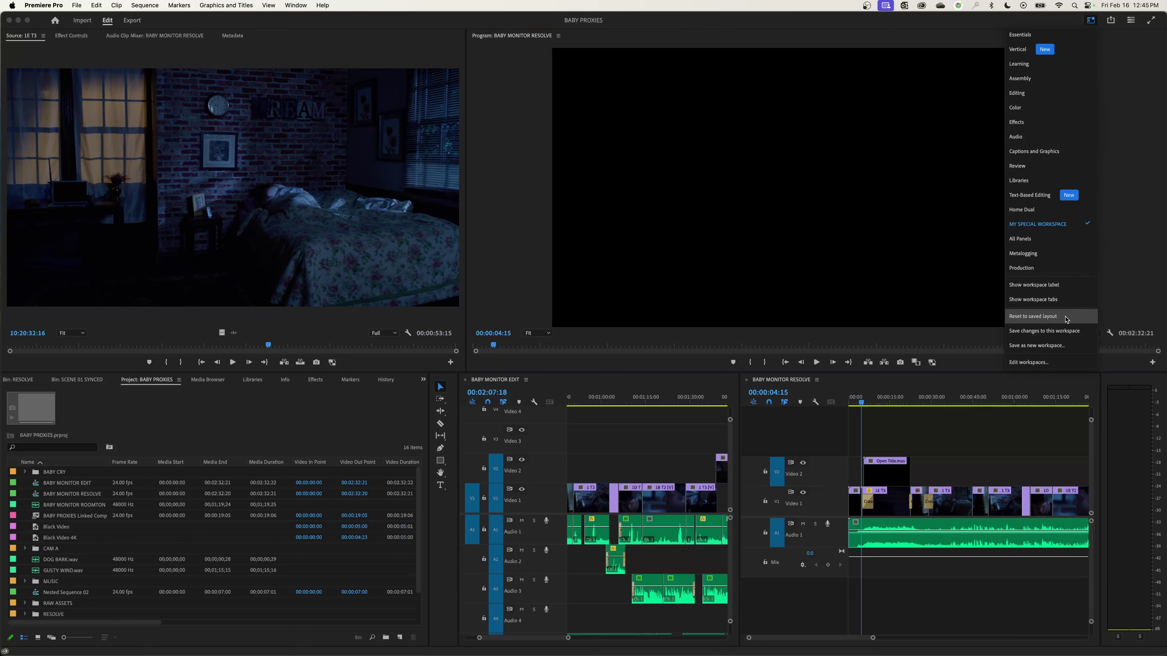
click(1046, 331)
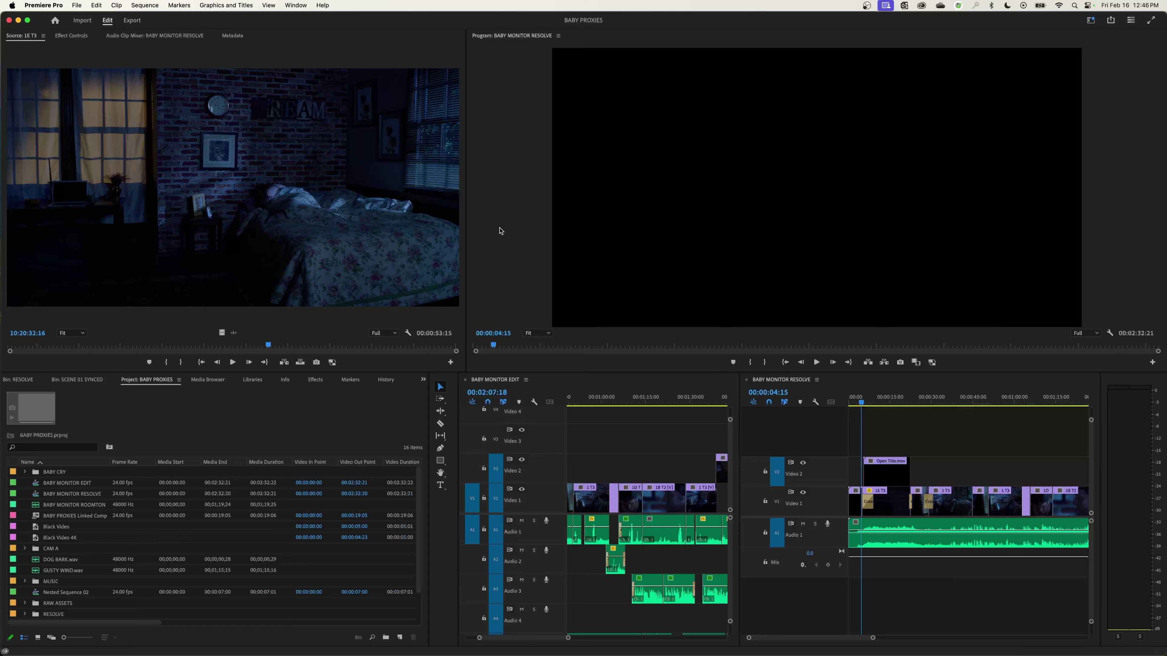
click(1091, 20)
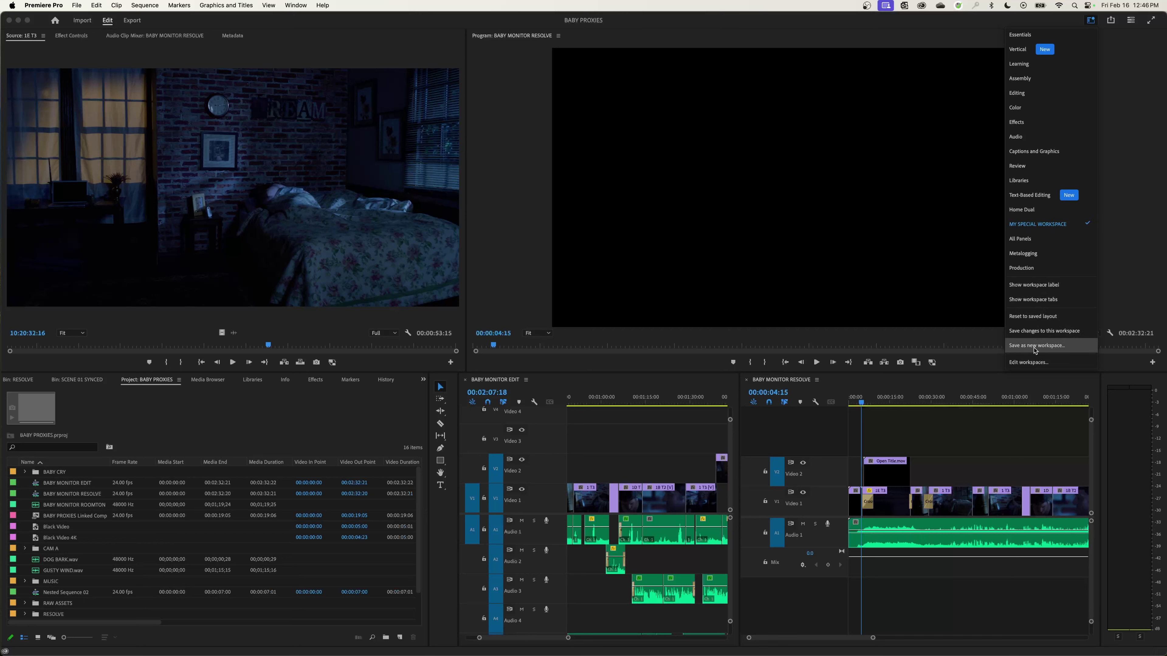
click(1034, 362)
scroll(531, 249, down, 5)
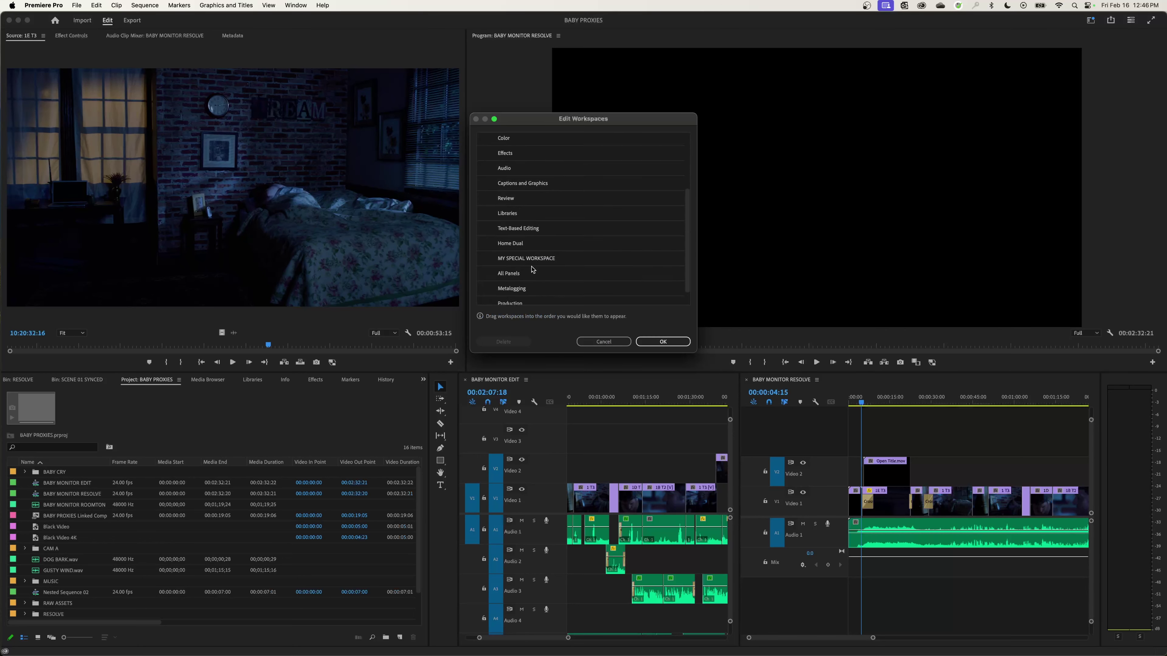
click(532, 261)
click(505, 342)
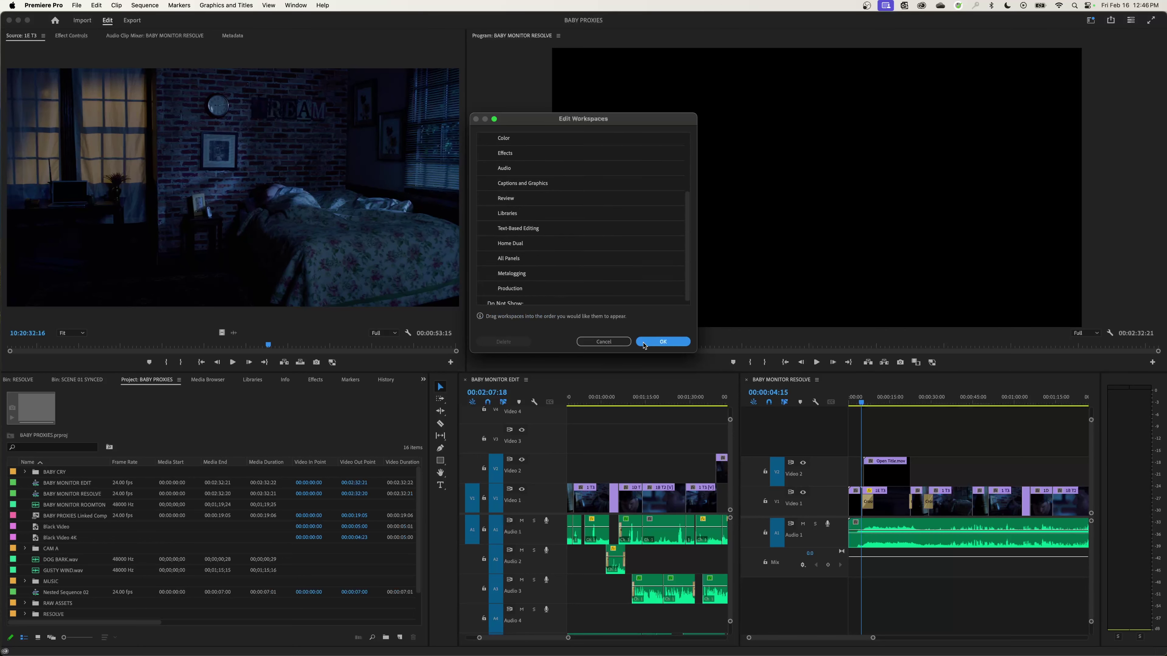
click(653, 343)
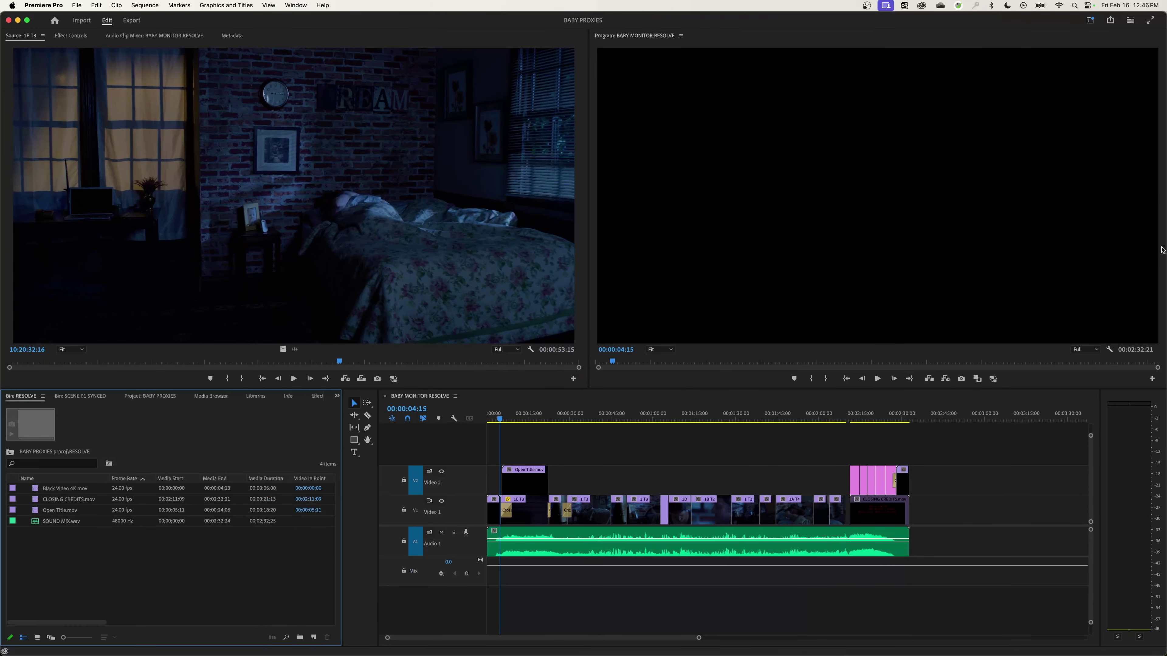
- Halve the main window, float the BABY MONITOR EDIT timeline on the right, and heighten the Project panel
drag(1165, 254, 566, 265)
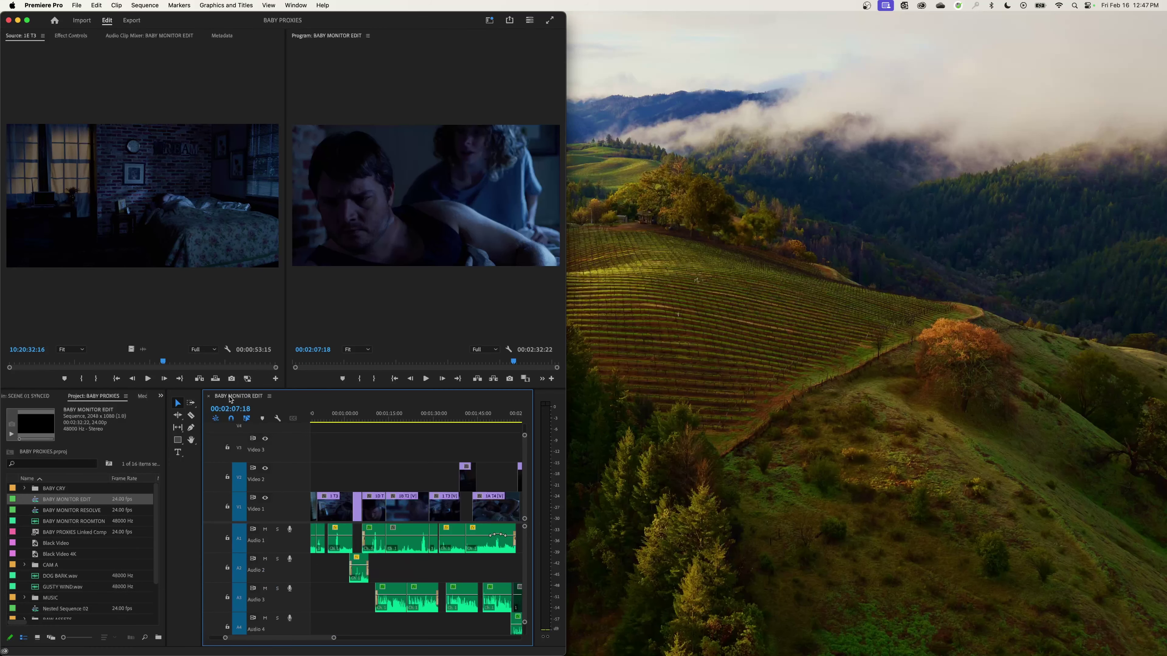
drag(230, 400, 606, 20)
drag(893, 277, 1164, 653)
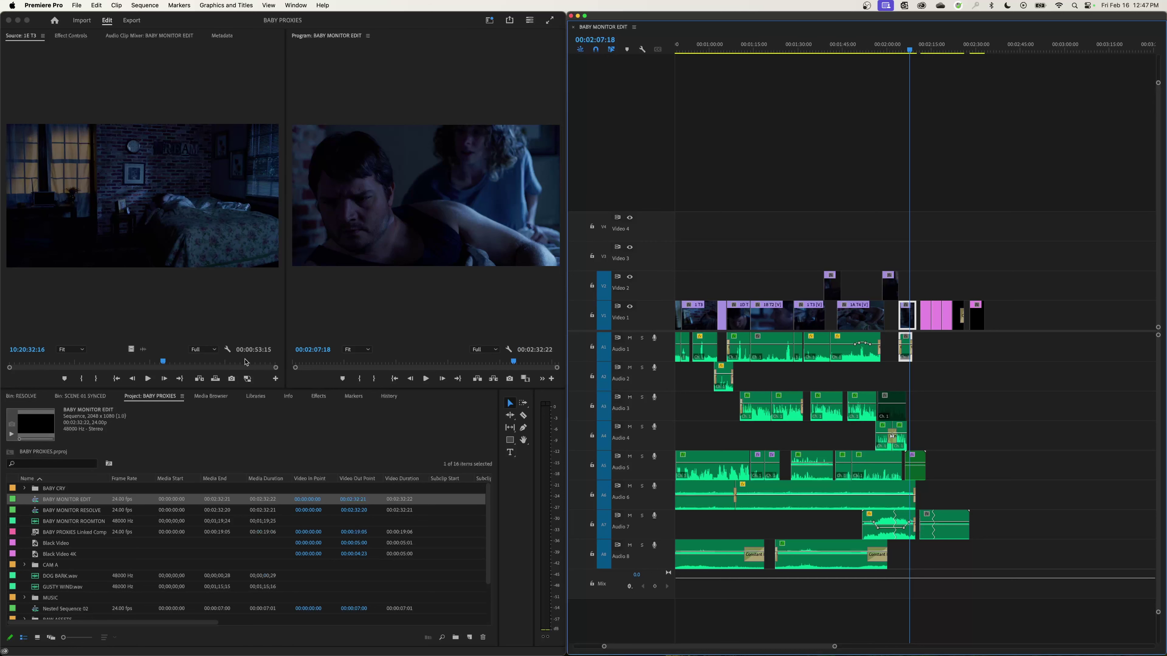
drag(255, 389, 280, 270)
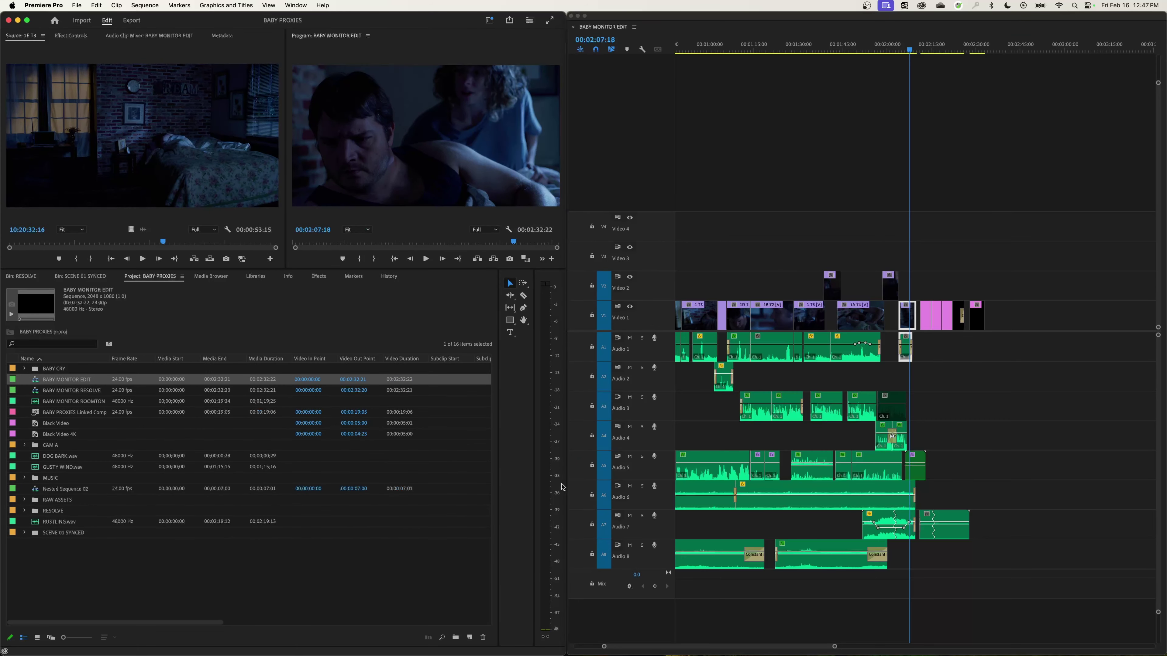
- Save the current two-window layout as a new workspace called 'DUAL SCREEN LAYOUT'
click(490, 21)
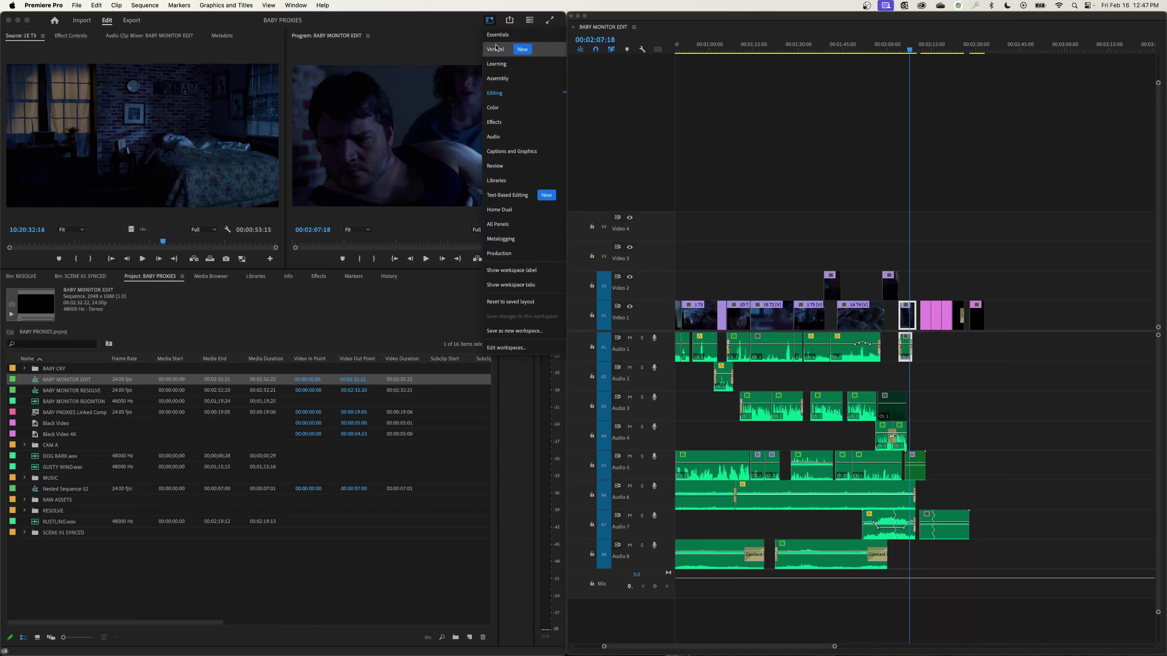
click(536, 331)
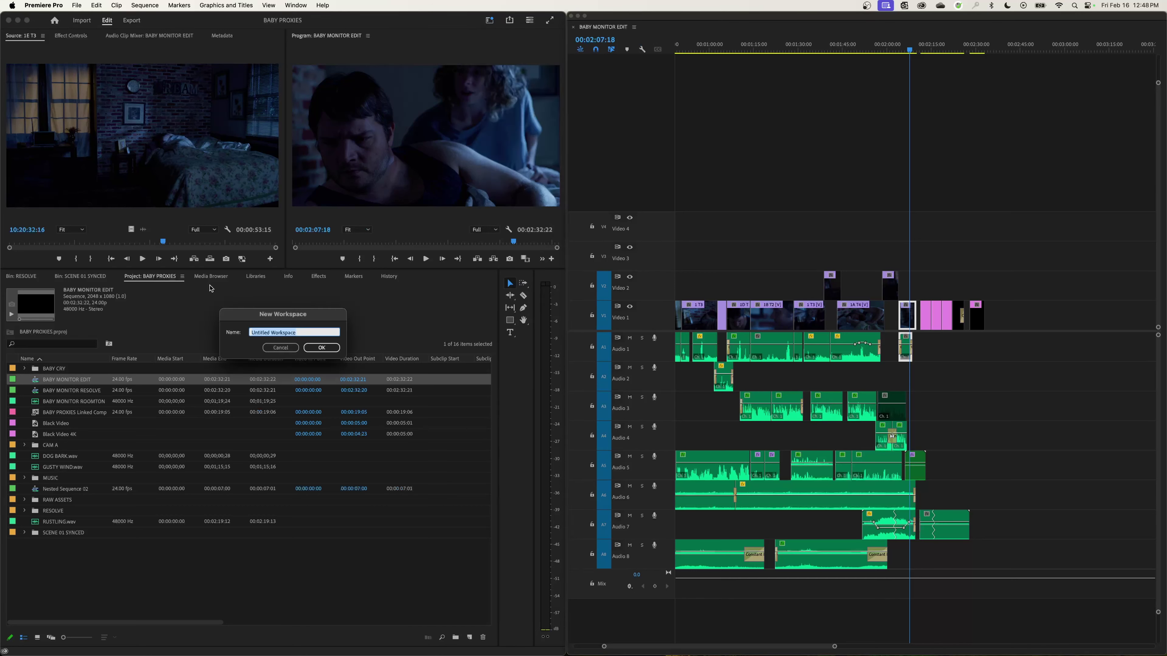
text(DUAL SCREEN LAYOUT)
key(Return)
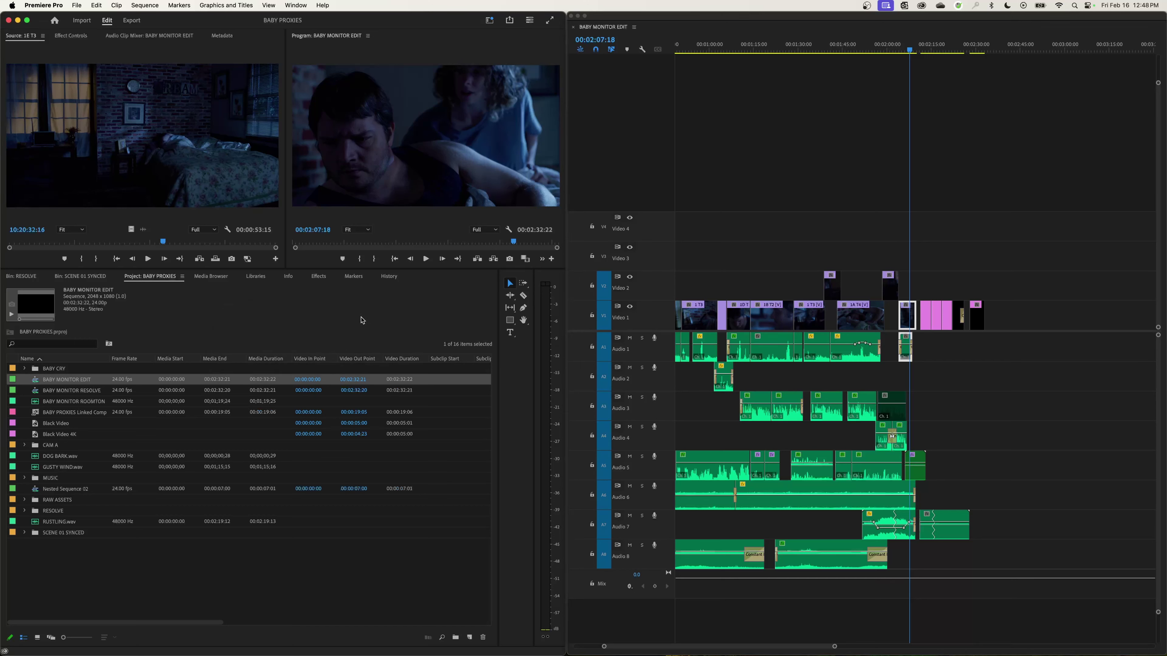